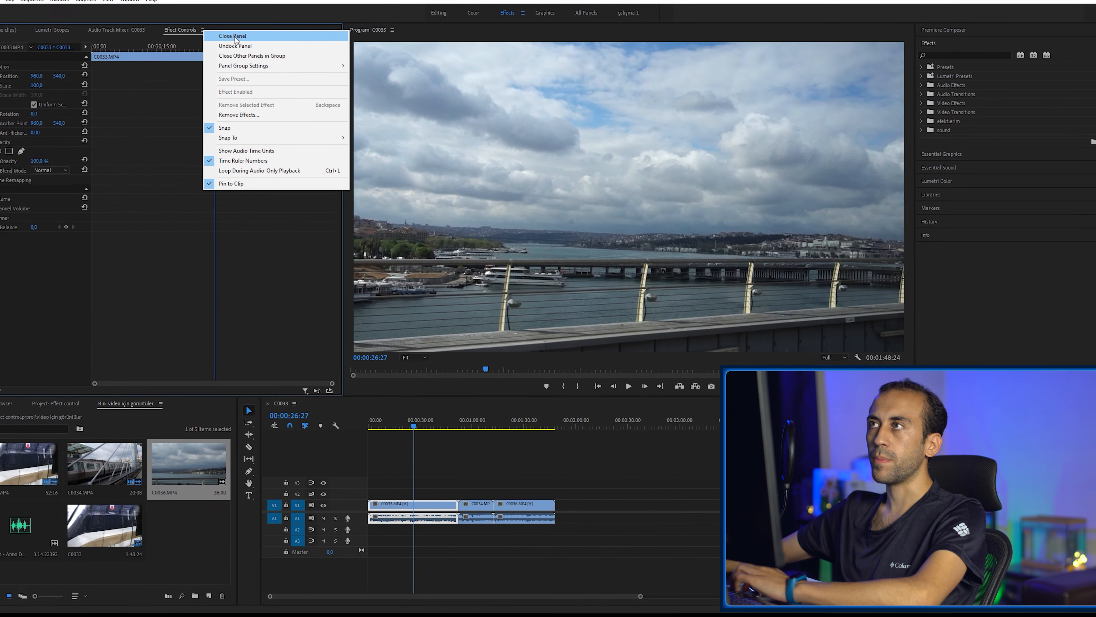
Close the Effect Controls panel and reopen it.
left_click(230, 33)
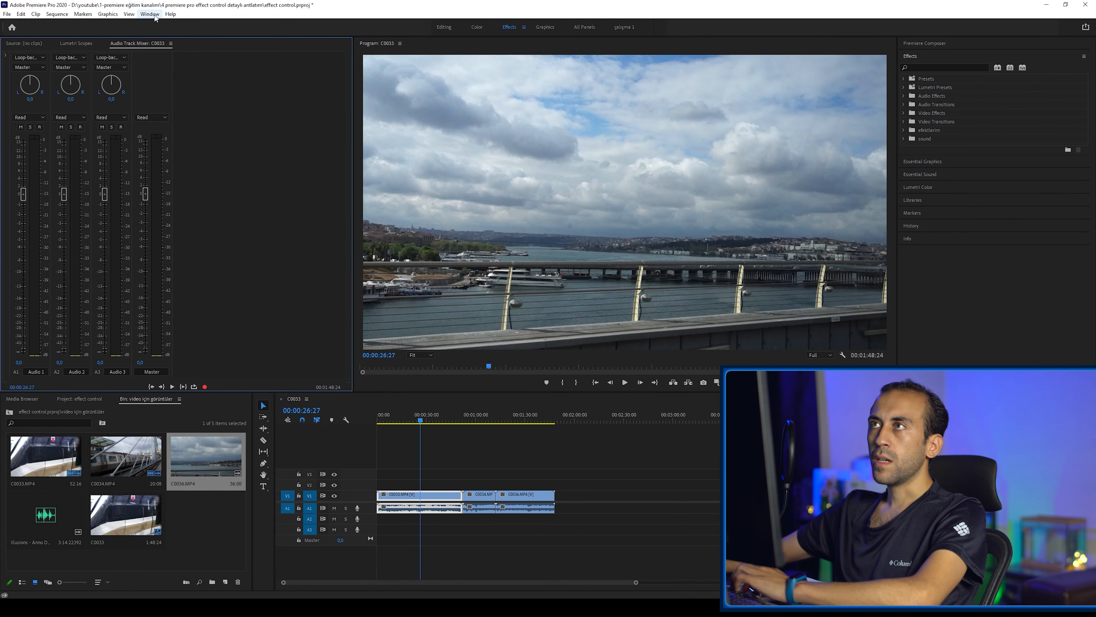
left_click(150, 14)
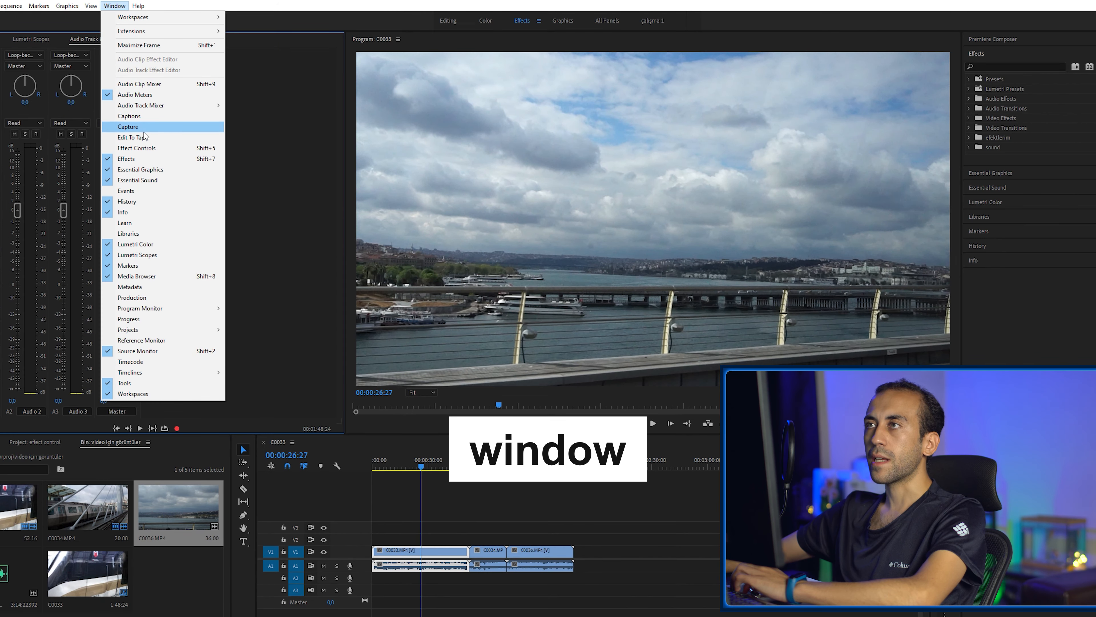
left_click(144, 149)
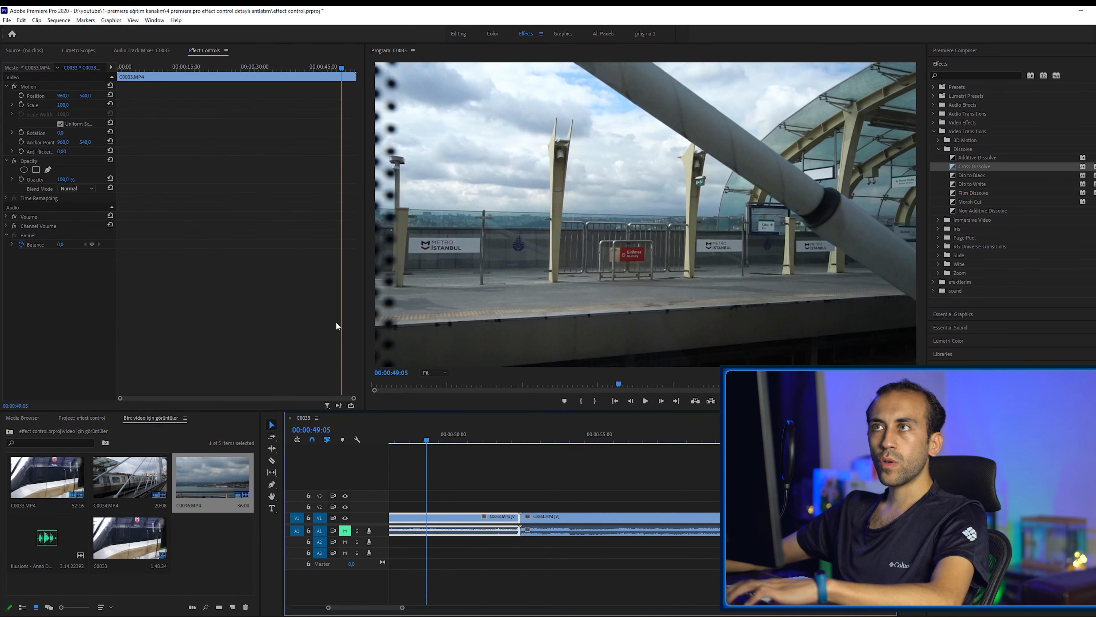
Try shifting the C0033.MP4 clip horizontally with its Position X value and undo the move.
scroll(493, 473, "up", 5)
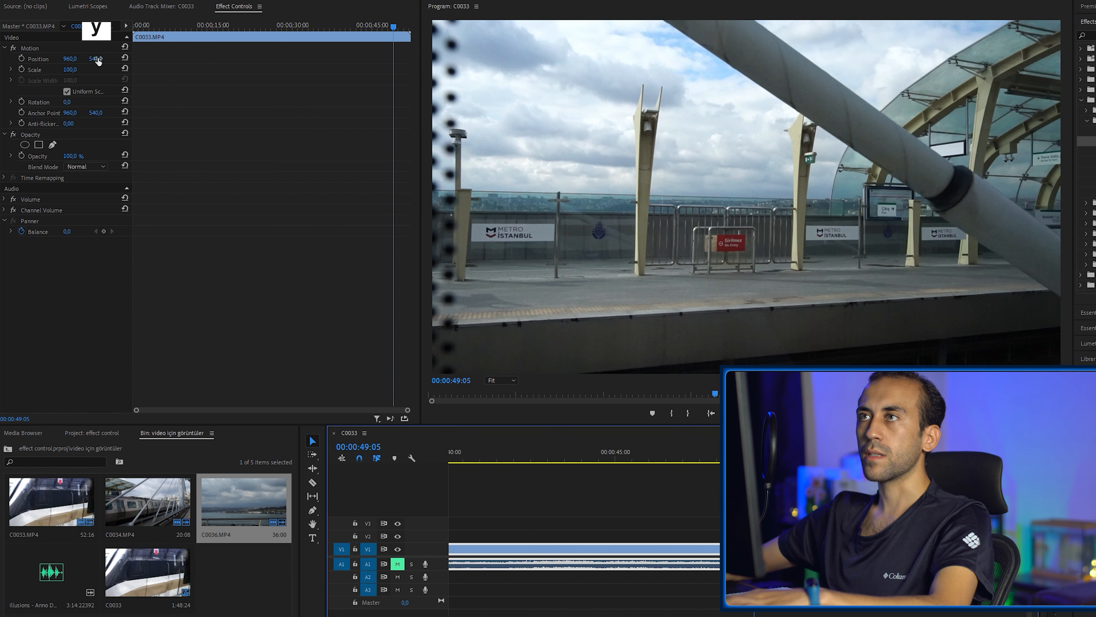
left_click(69, 59)
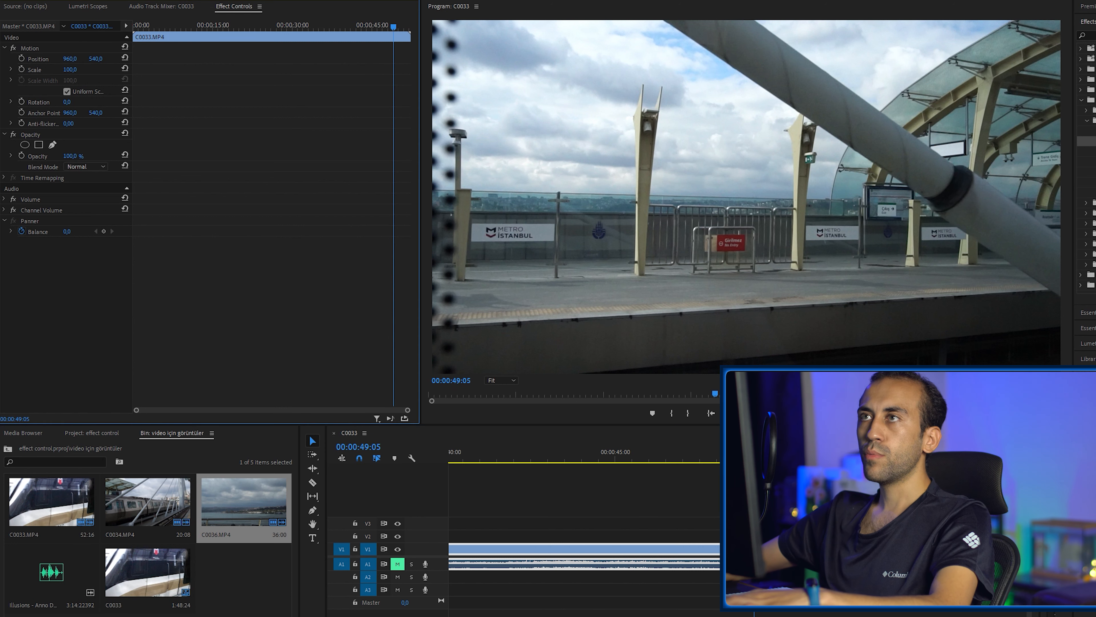
left_click_drag(69, 59, 148, 58)
key("ctrl+z")
key("ctrl+z")
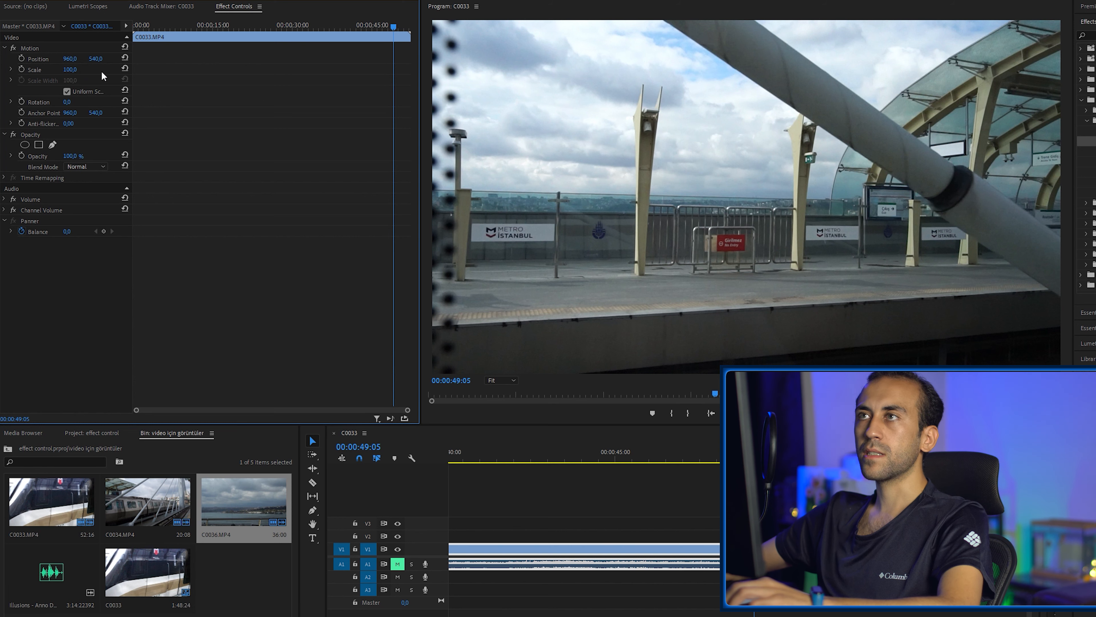
Try scaling the clip to 300 and rotating it to -6°, resetting each property to its default.
mouse_move(70, 69)
left_mouse_down()
mouse_move(115, 69)
mouse_move(46, 69)
mouse_move(171, 69)
mouse_move(81, 69)
left_mouse_up()
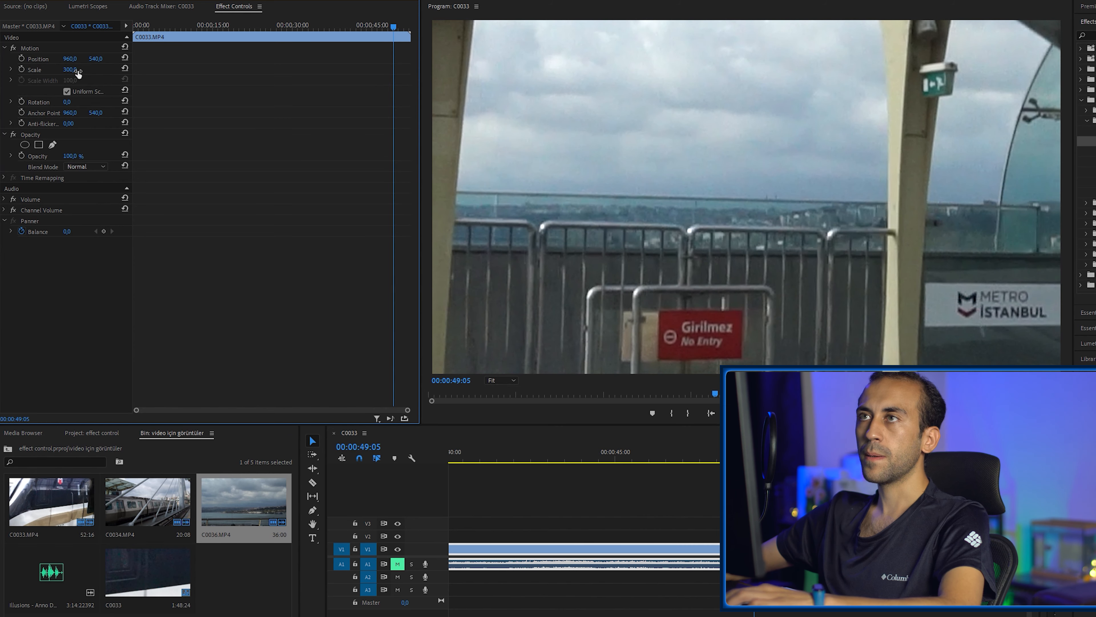
left_click(125, 68)
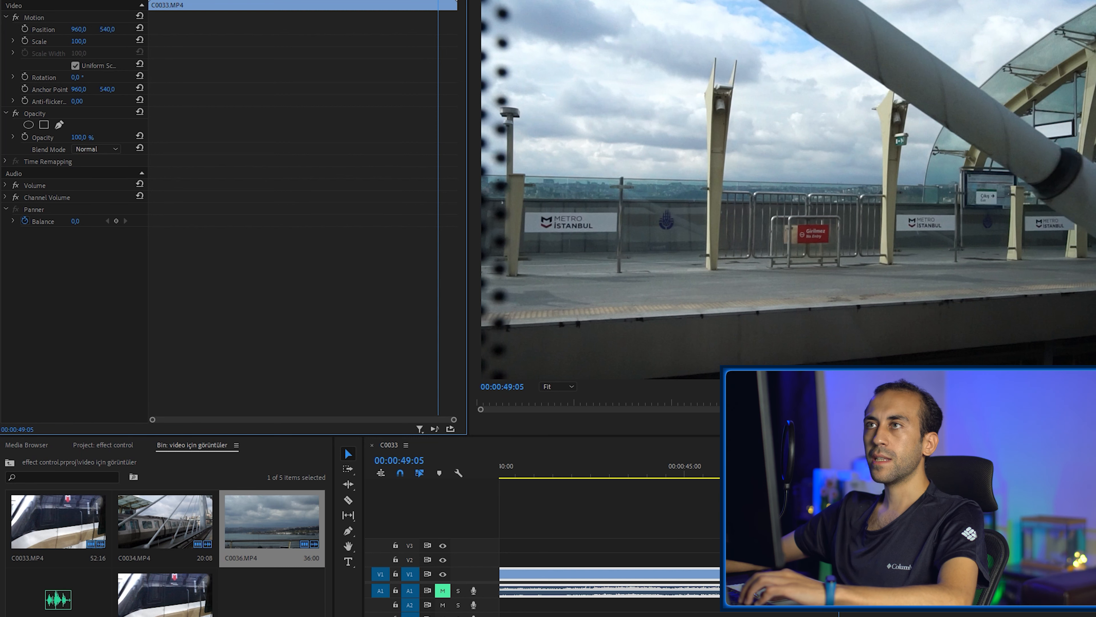
mouse_move(77, 78)
left_mouse_down()
mouse_move(158, 77)
mouse_move(2, 78)
mouse_move(77, 78)
left_mouse_up()
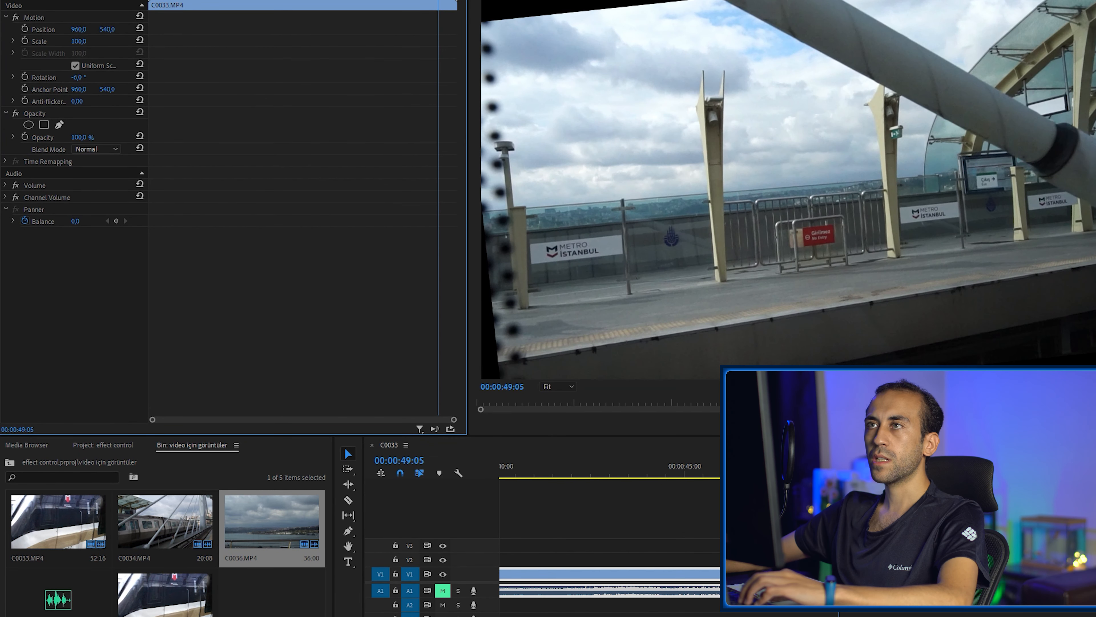
left_click(139, 77)
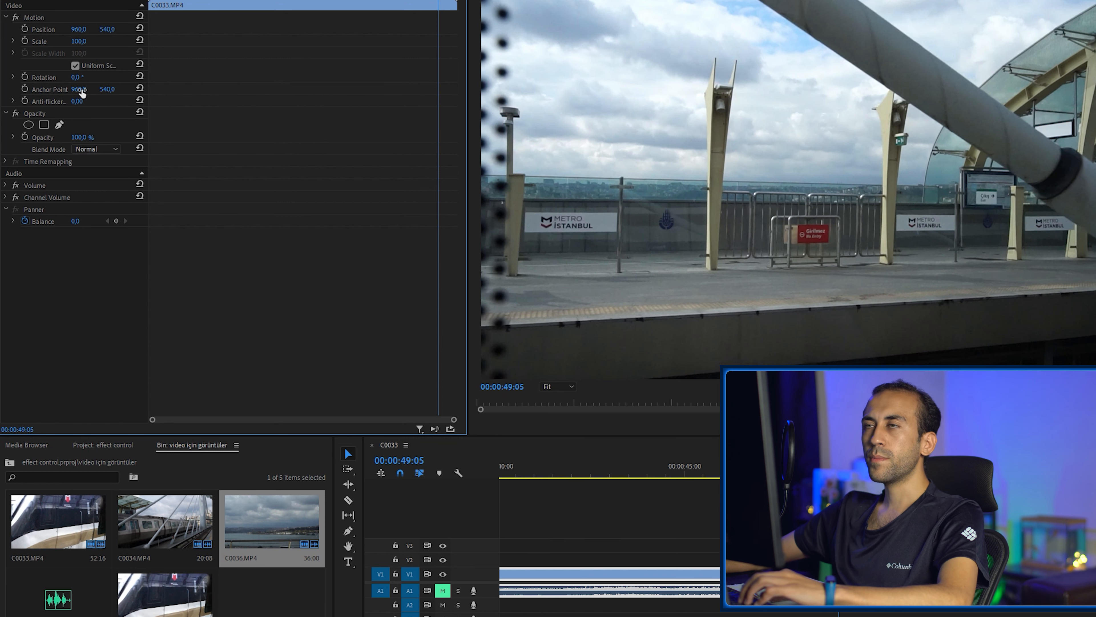
Try an Anchor Point X of 1209 with a 2° rotation, and reset both properties.
left_click(49, 89)
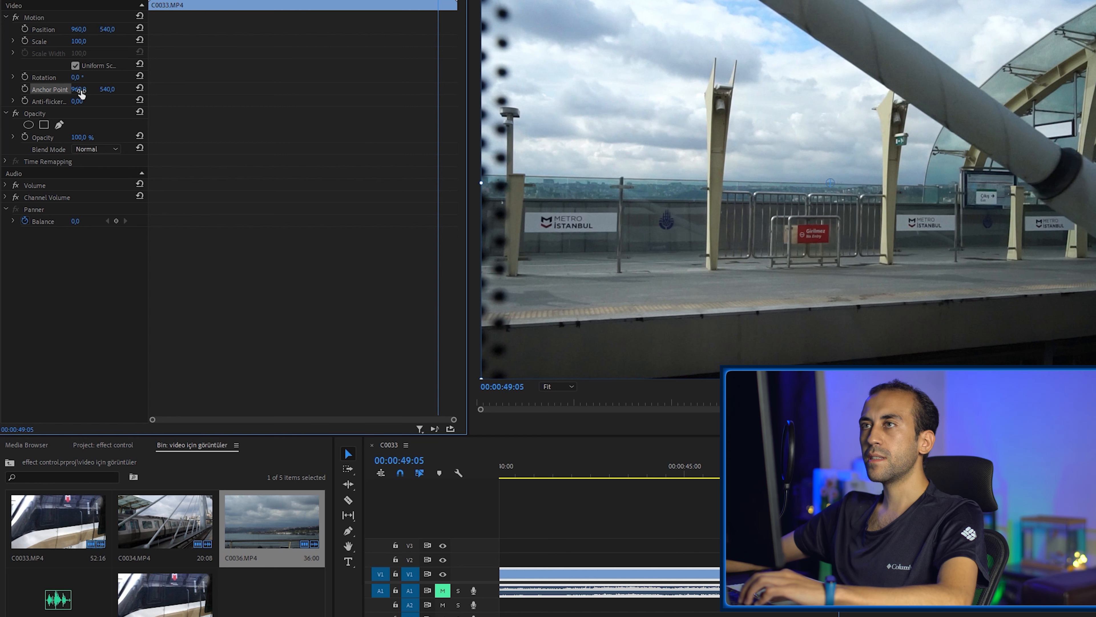
mouse_move(81, 89)
left_mouse_down()
mouse_move(281, 89)
mouse_move(85, 89)
left_mouse_up()
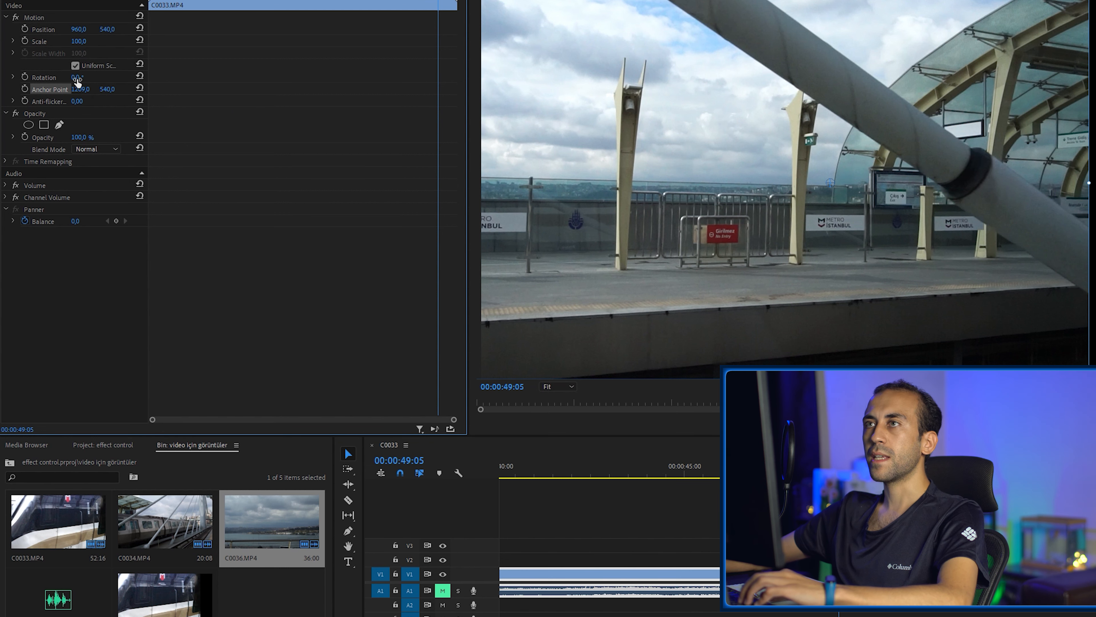
mouse_move(77, 81)
left_mouse_down()
mouse_move(169, 82)
mouse_move(78, 82)
left_mouse_up()
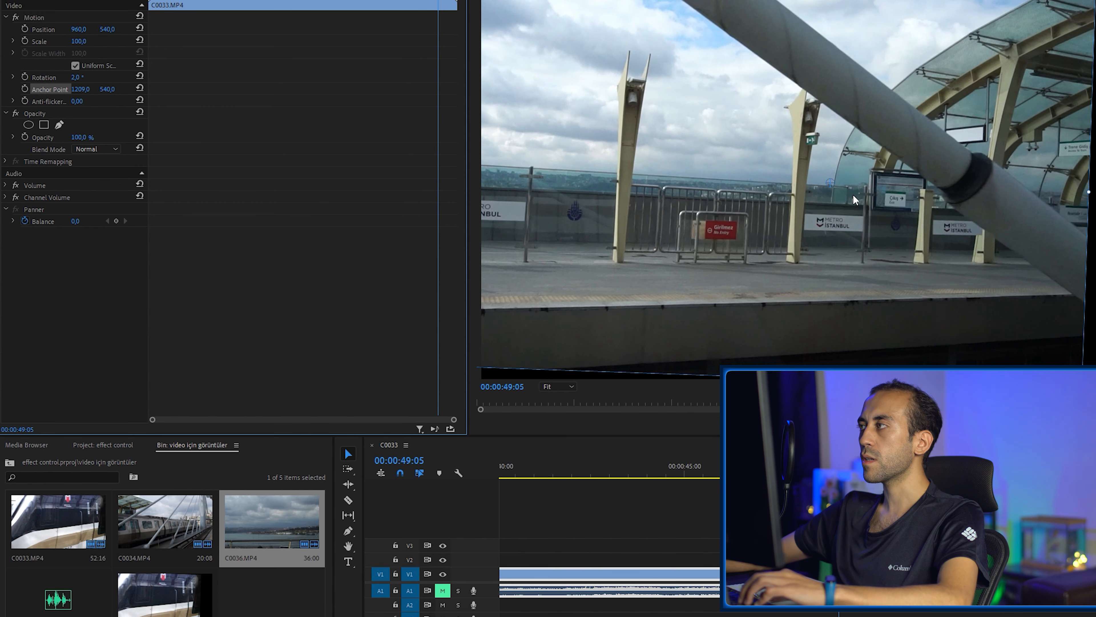
left_click(140, 88)
left_click(140, 76)
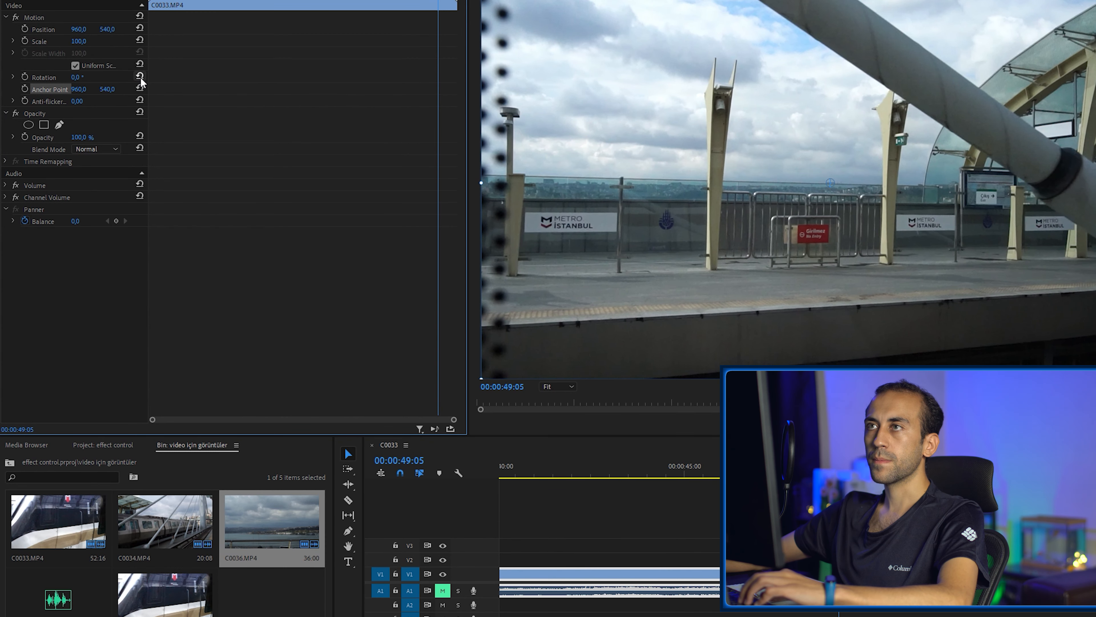
Select the Motion effect and move the clip's anchor point into the sky at about 271.6, 246.5.
left_click(38, 20)
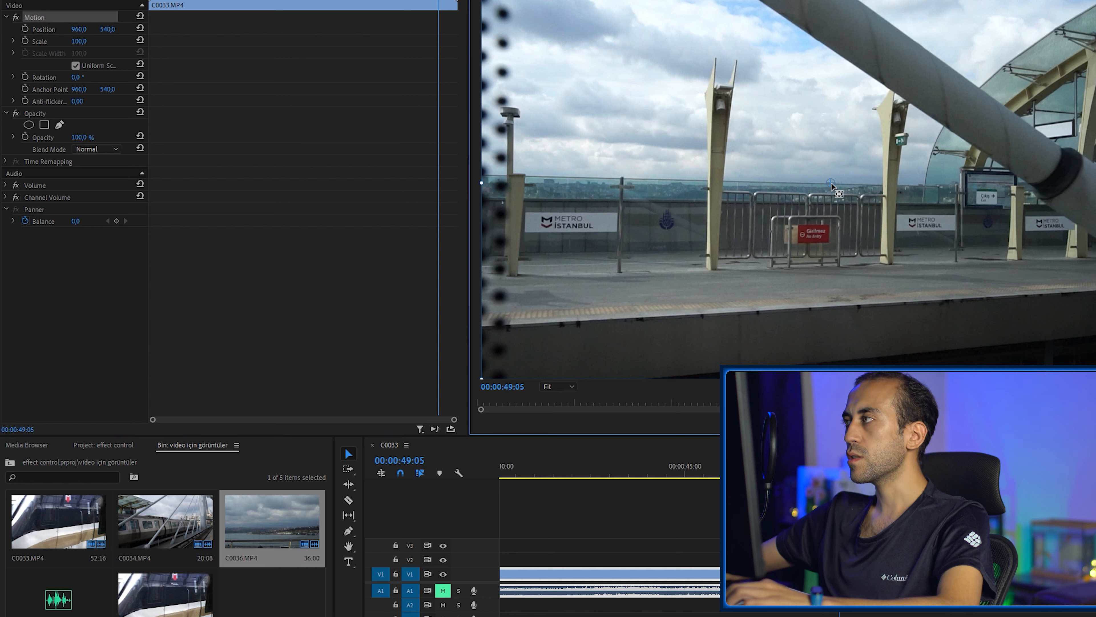
left_click_drag(832, 184, 555, 67)
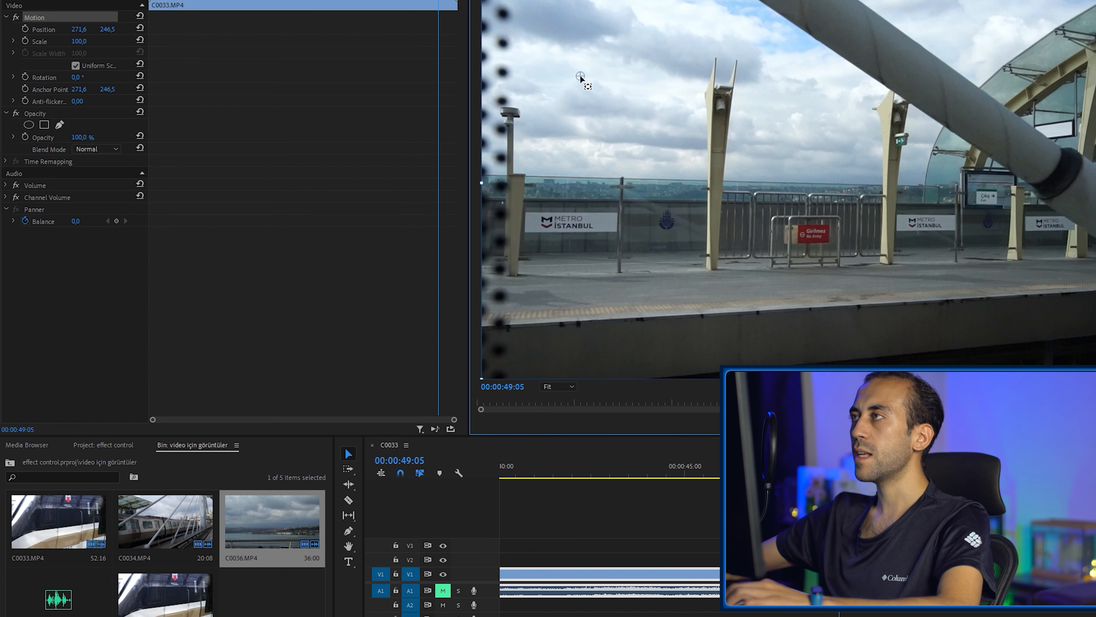
Try scaling and rotating the clip around the moved anchor point, undoing each change.
mouse_move(76, 42)
left_mouse_down()
mouse_move(47, 42)
mouse_move(85, 41)
left_mouse_up()
key("ctrl+z")
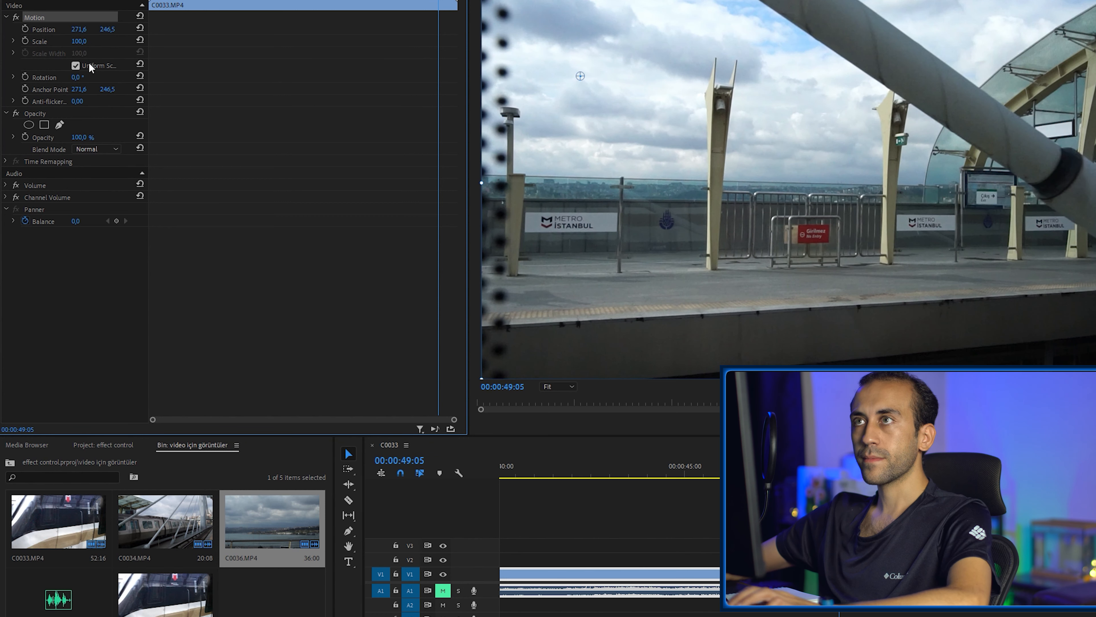
left_click_drag(79, 77, 126, 77)
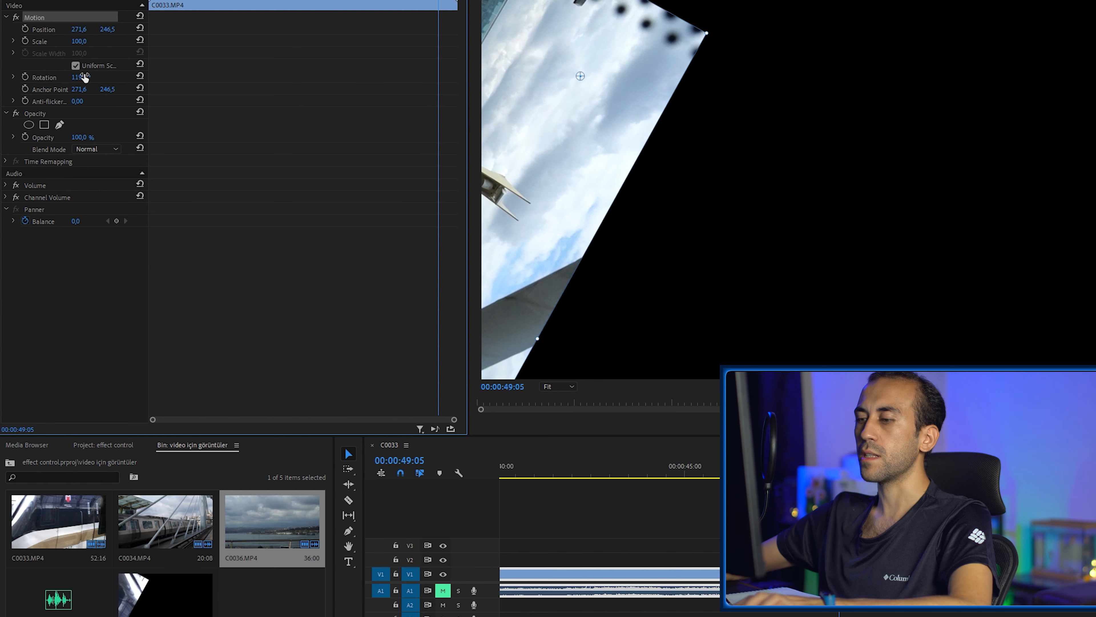
key("ctrl+z")
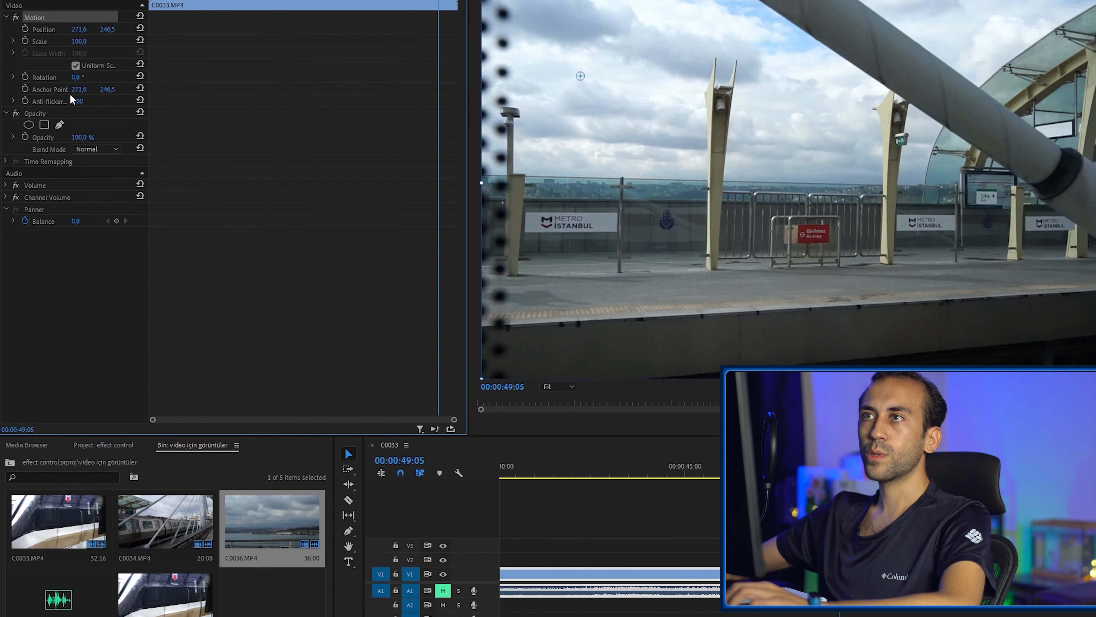
Try an elliptical opacity mask stretched leftward and upward over the clip, and delete the mask.
left_click(36, 114)
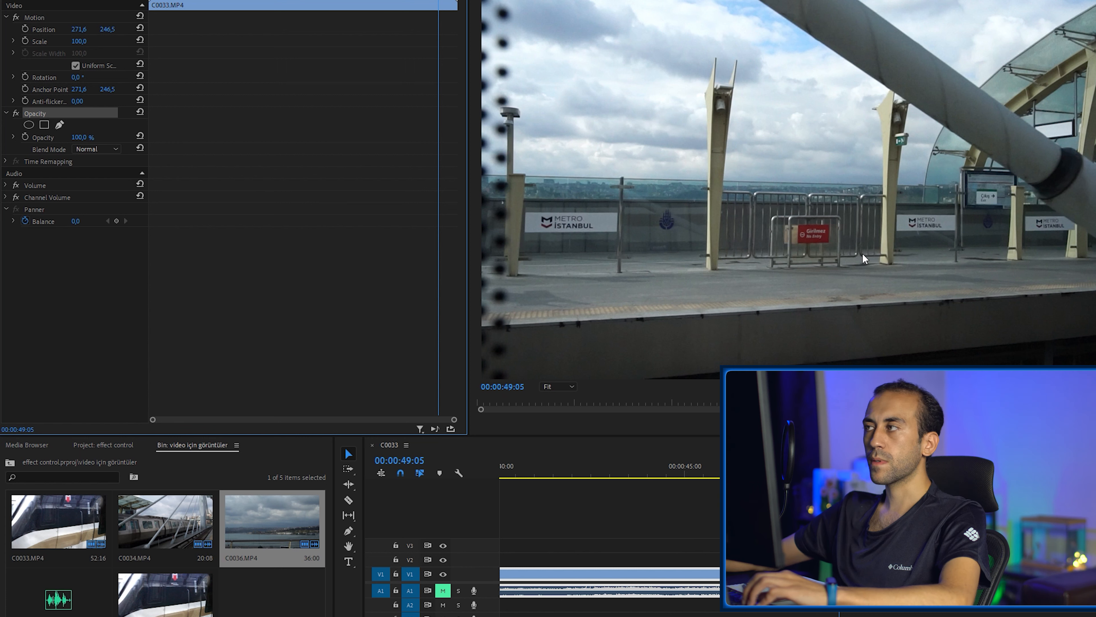
left_click(29, 124)
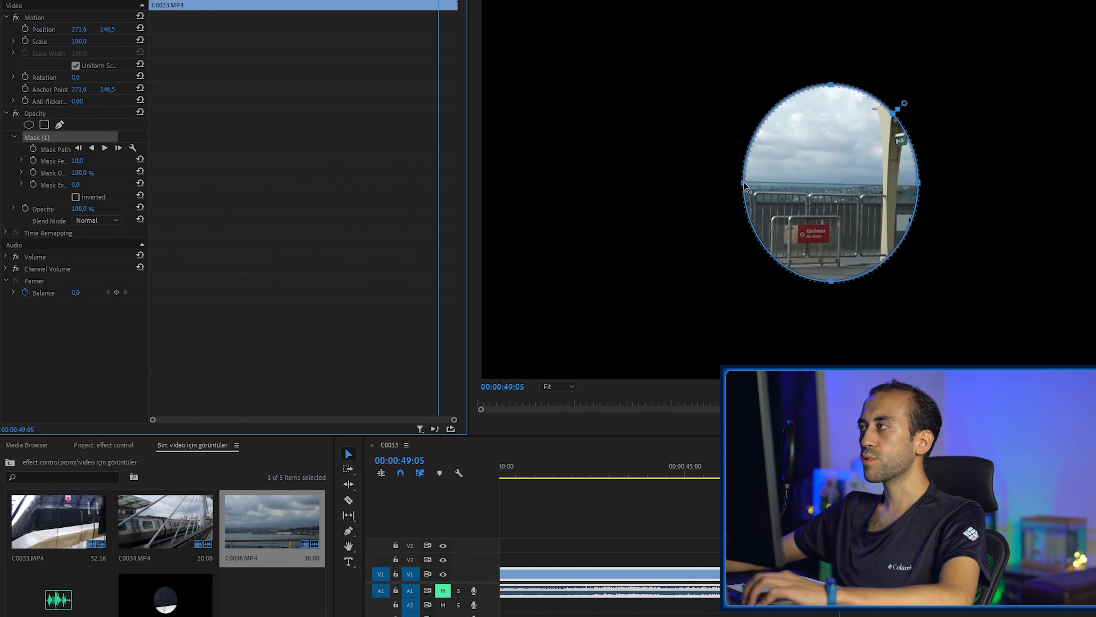
left_click_drag(744, 186, 587, 166)
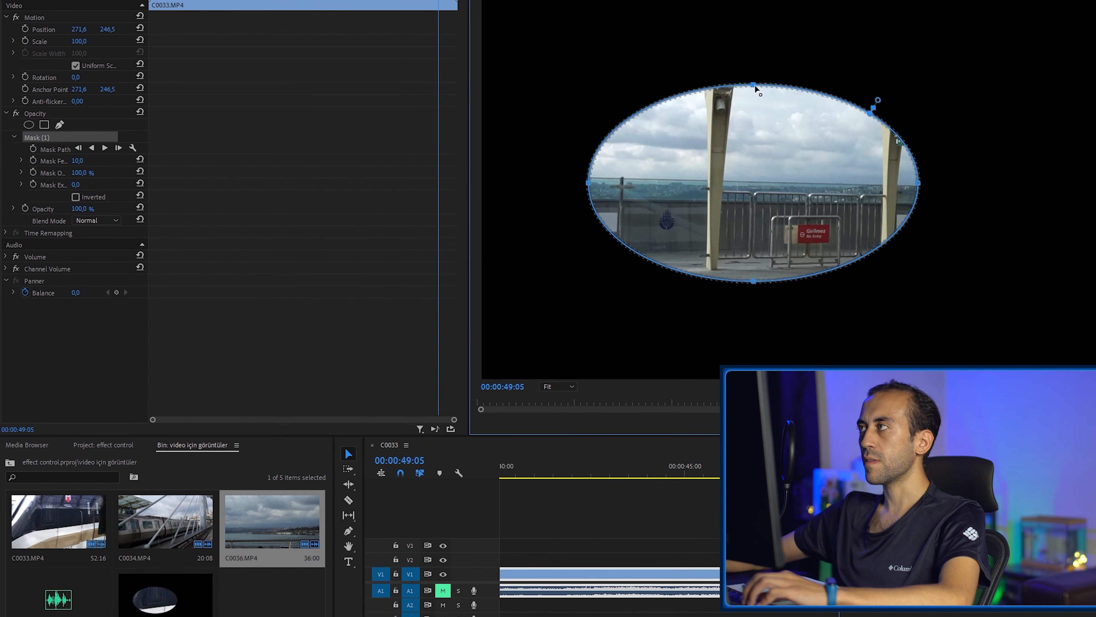
left_click_drag(755, 89, 755, 65)
left_click(61, 136)
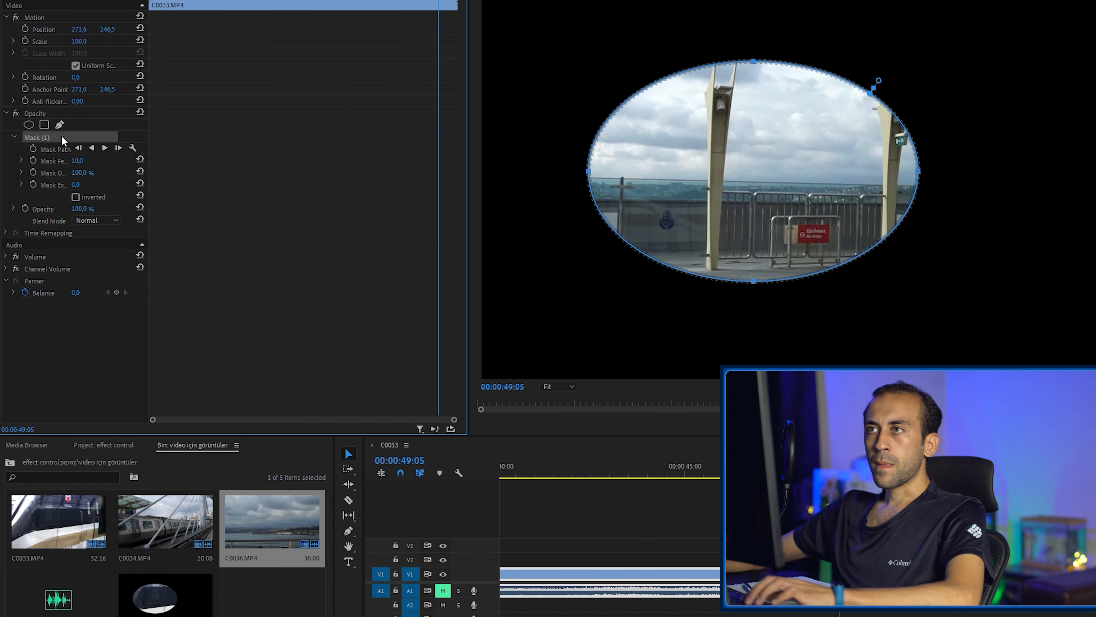
key("Delete")
Try a rectangular opacity mask with its two left corners pulled outward, and delete the mask.
left_click(44, 125)
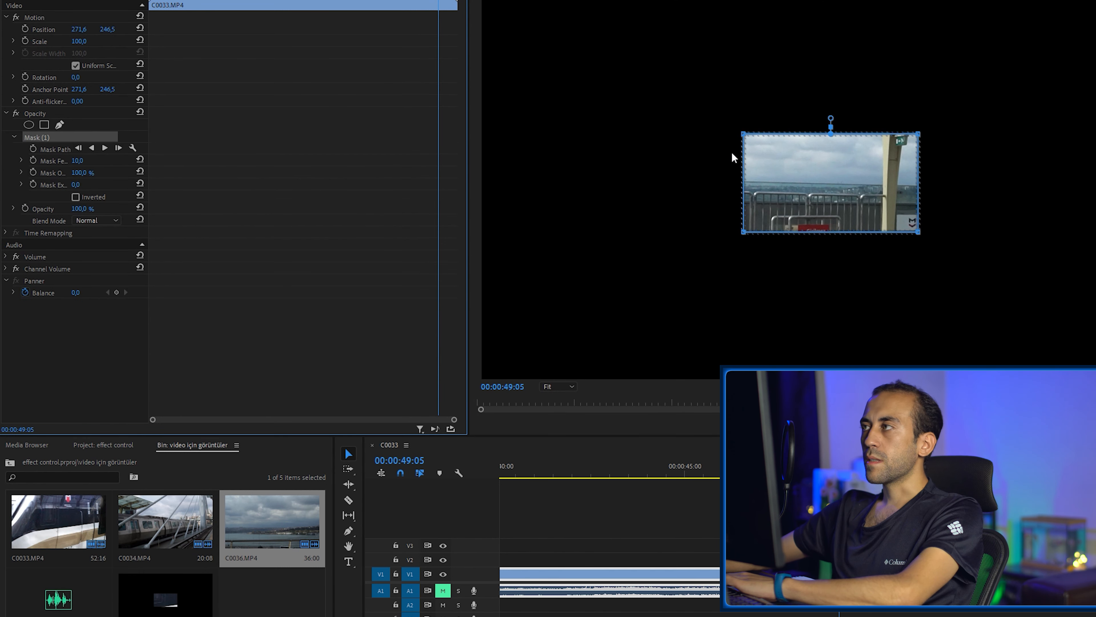
left_click_drag(743, 137, 674, 99)
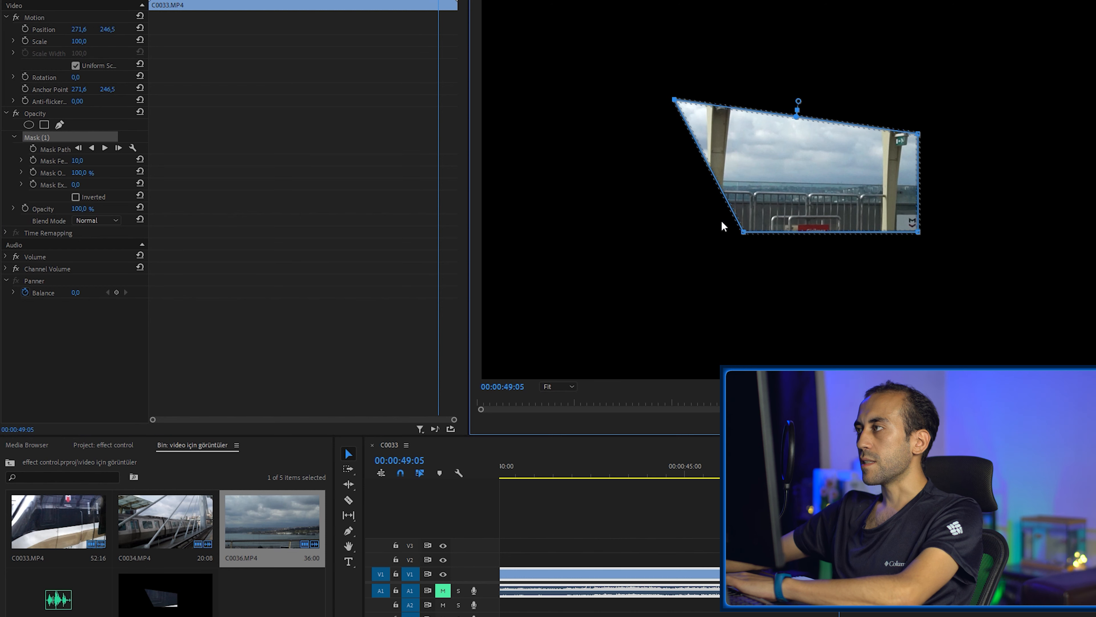
left_click_drag(743, 232, 681, 234)
left_click(73, 136)
key("Delete")
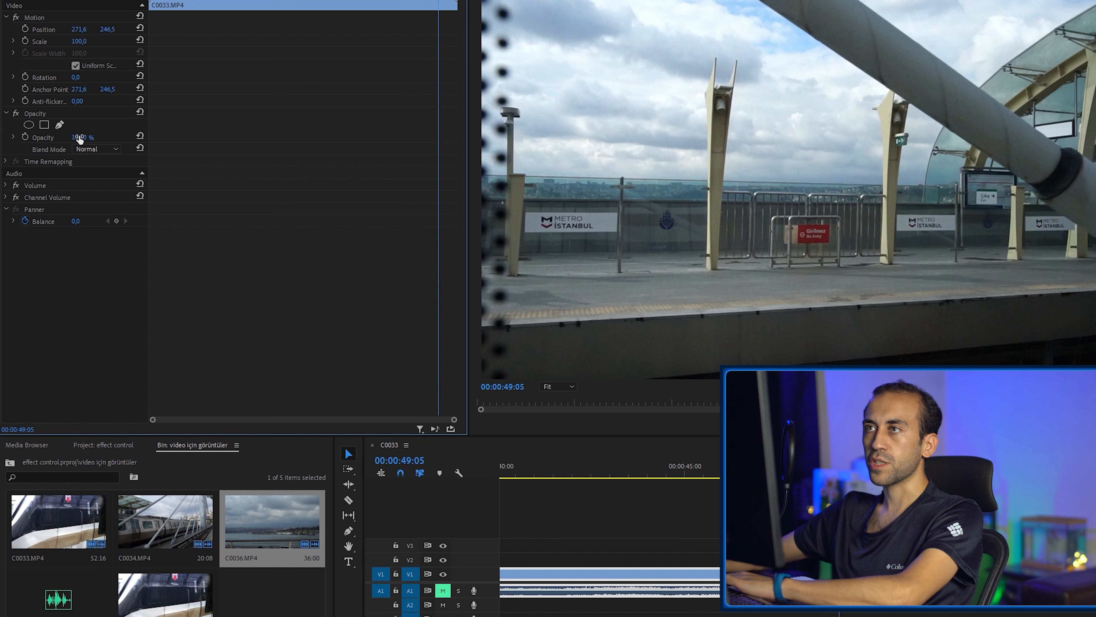
left_click_drag(82, 136, 456, 358)
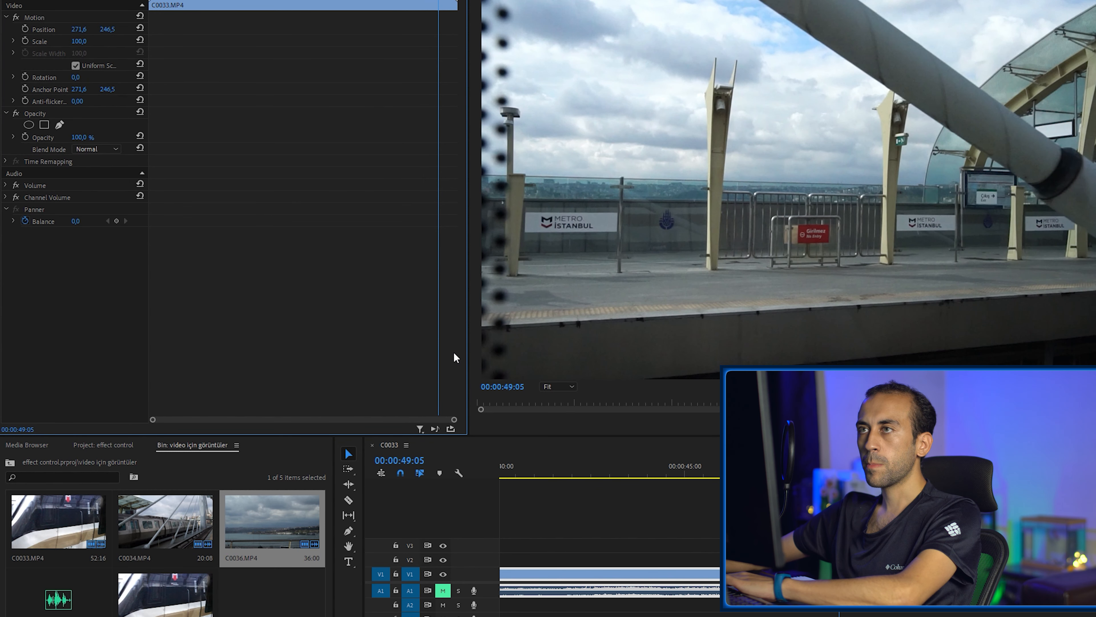
Raise the C0033.MP4 clip to track V3, slide the C0034.MP4 clip beneath it on V1, and set the playhead to 00:00:47:12.
left_click_drag(820, 574, 820, 545)
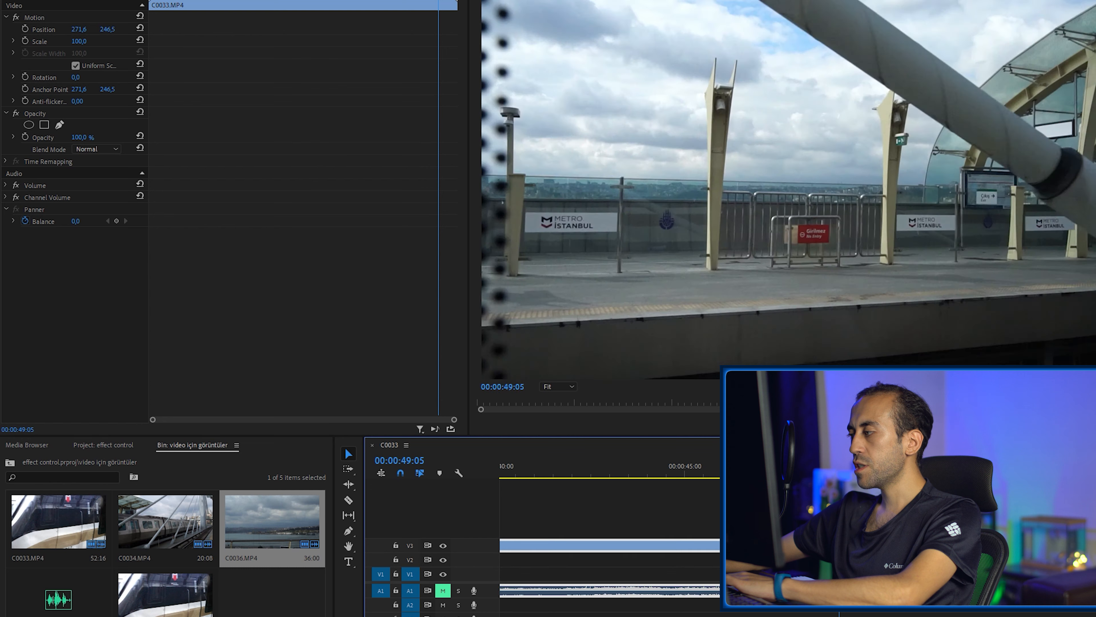
left_click_drag(1006, 574, 733, 574)
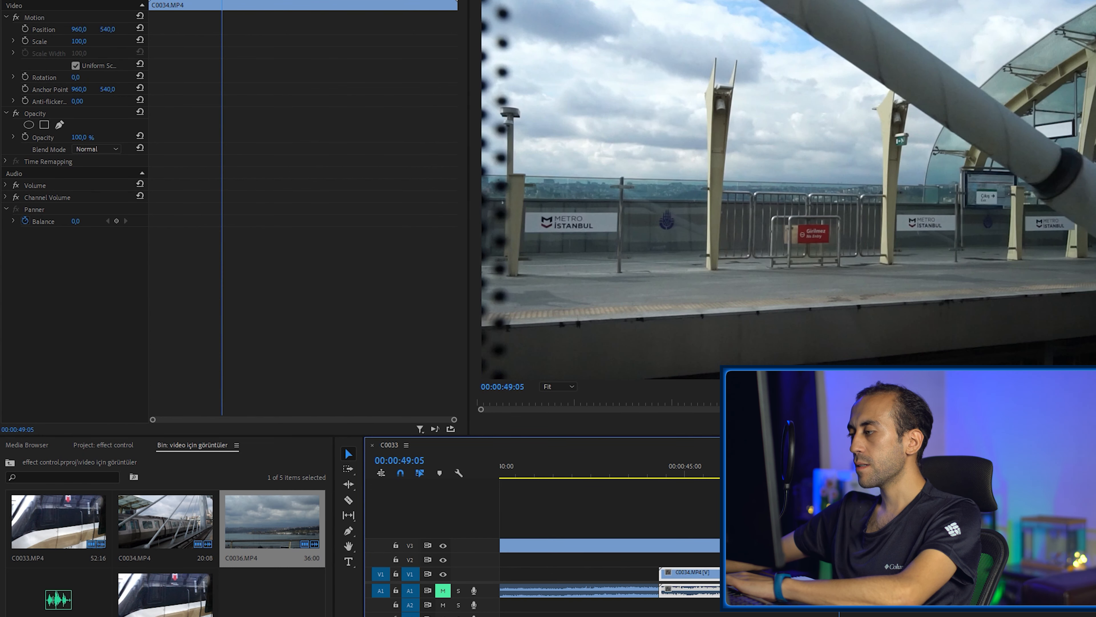
left_click_drag(839, 466, 770, 466)
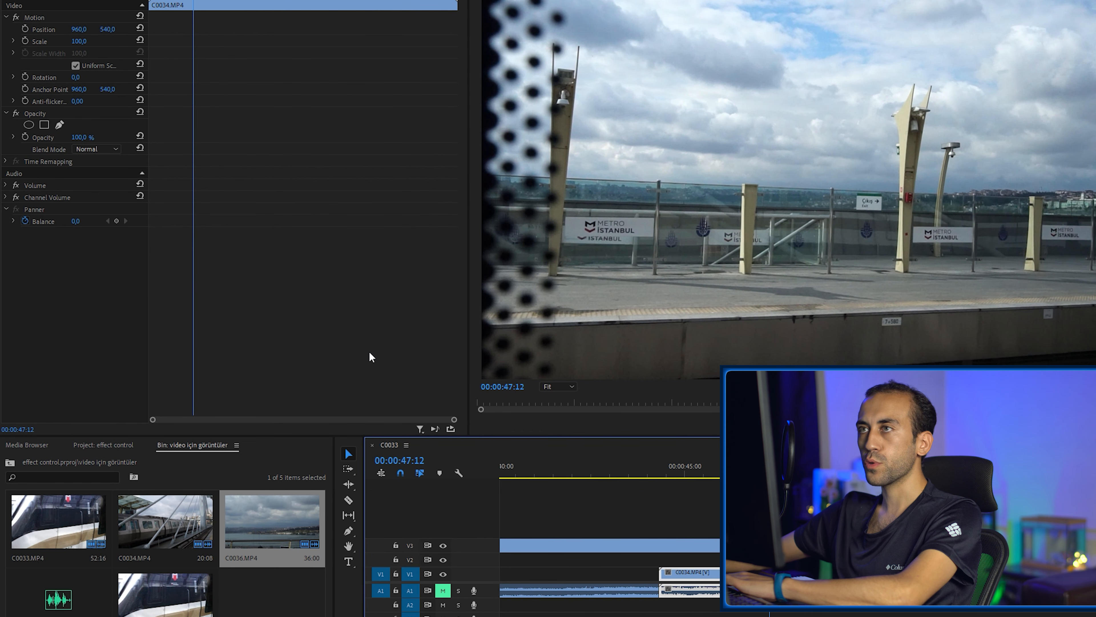
Set the opacity of the C0033.MP4 clip on V3 to 50% and play the overlapping clips.
left_click(84, 138)
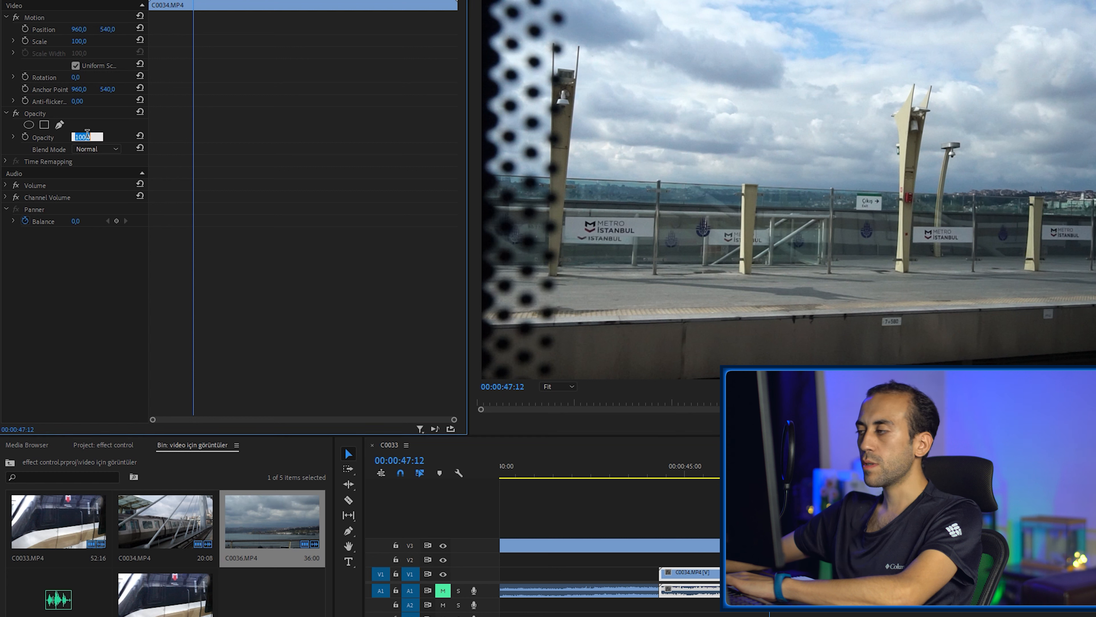
left_click(679, 545)
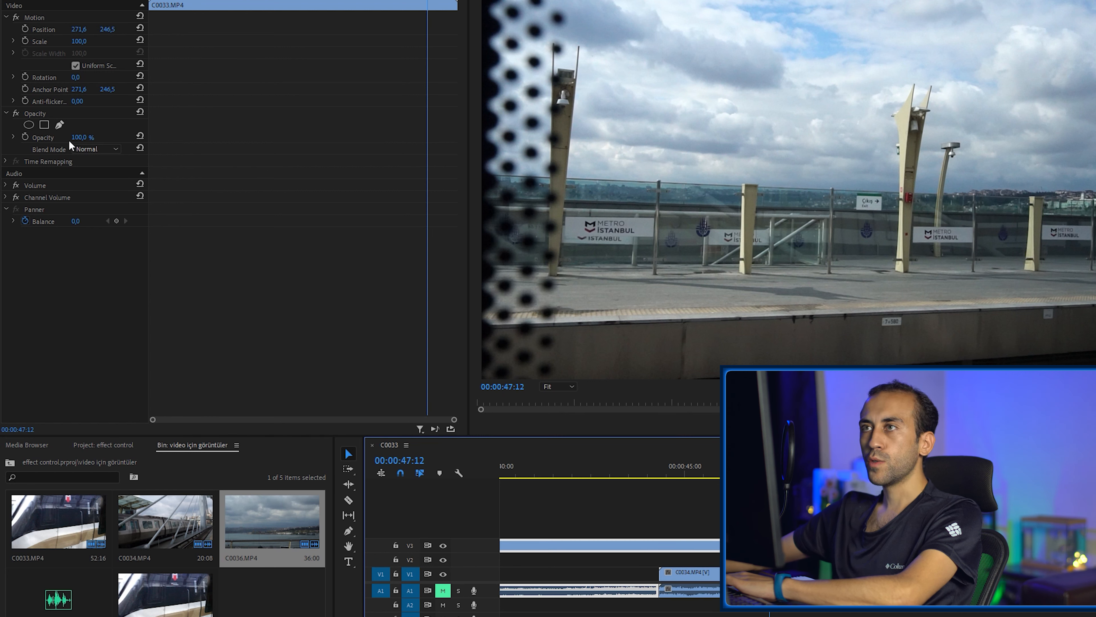
left_click(82, 138)
type("50")
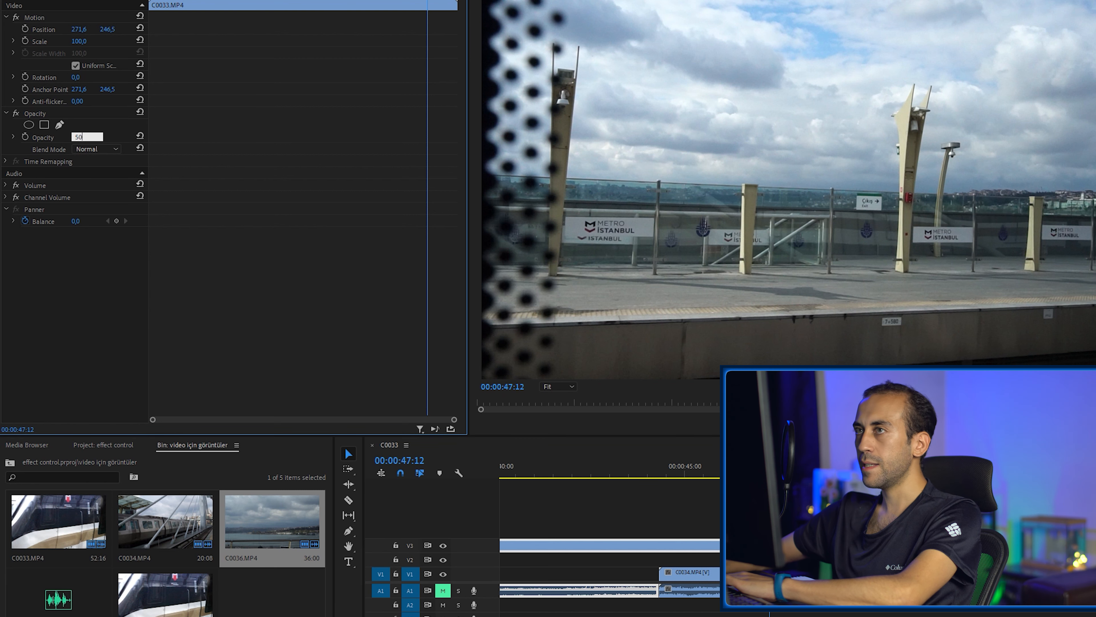
key("Return")
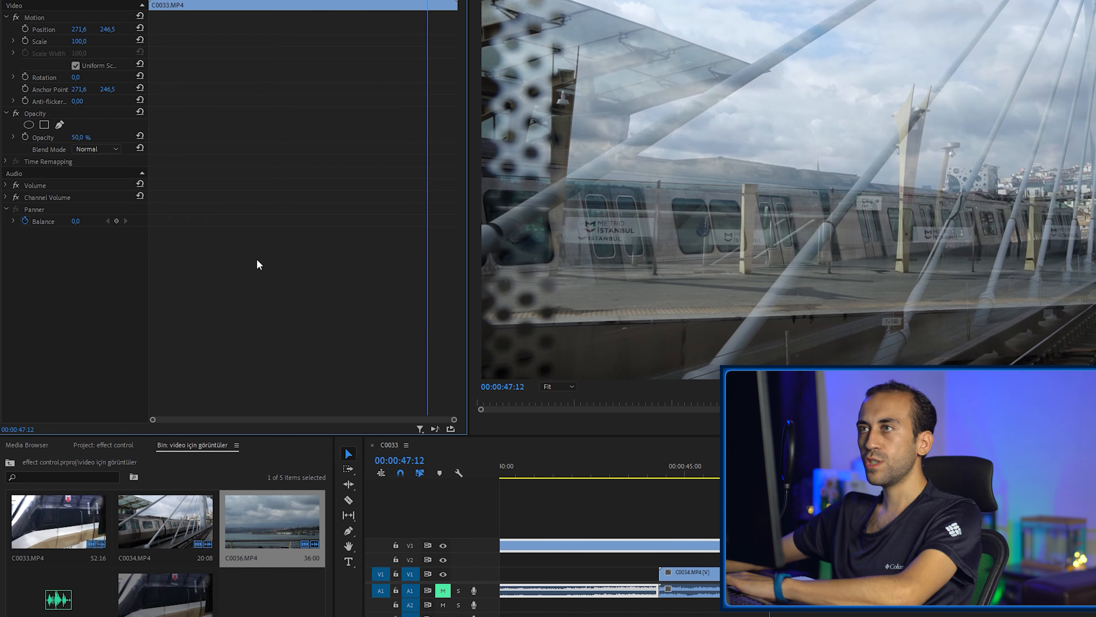
key("space")
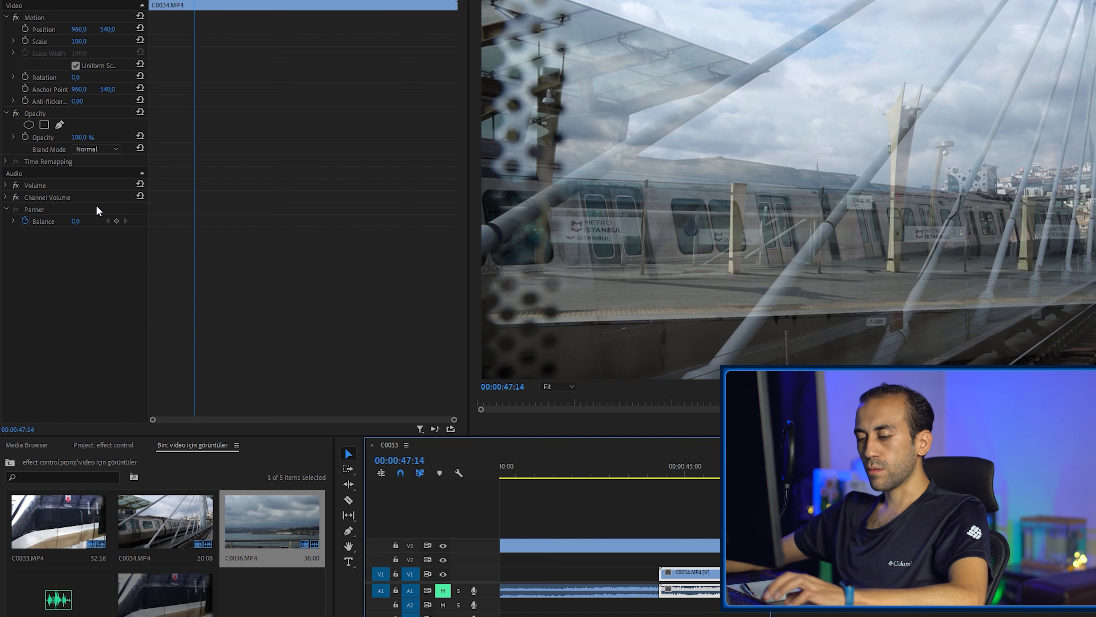
Undo the 50% opacity and the stacking of the C0033.MP4 clip on V3 above the C0034.MP4 clip.
key("ctrl+z")
key("ctrl+z")
key("ctrl+z")
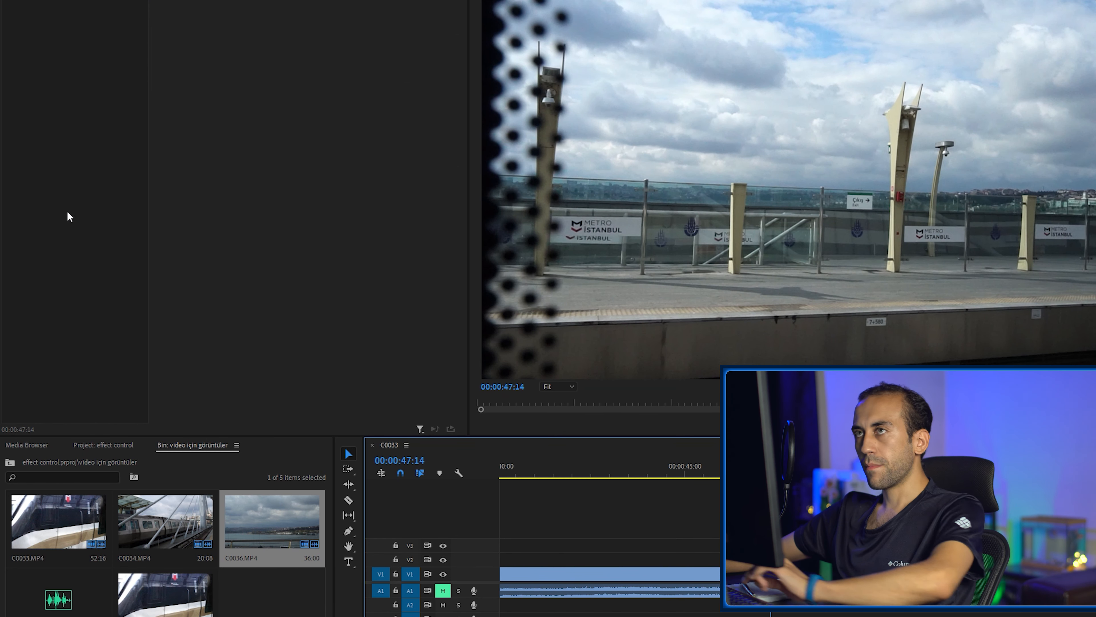
key("ctrl+z")
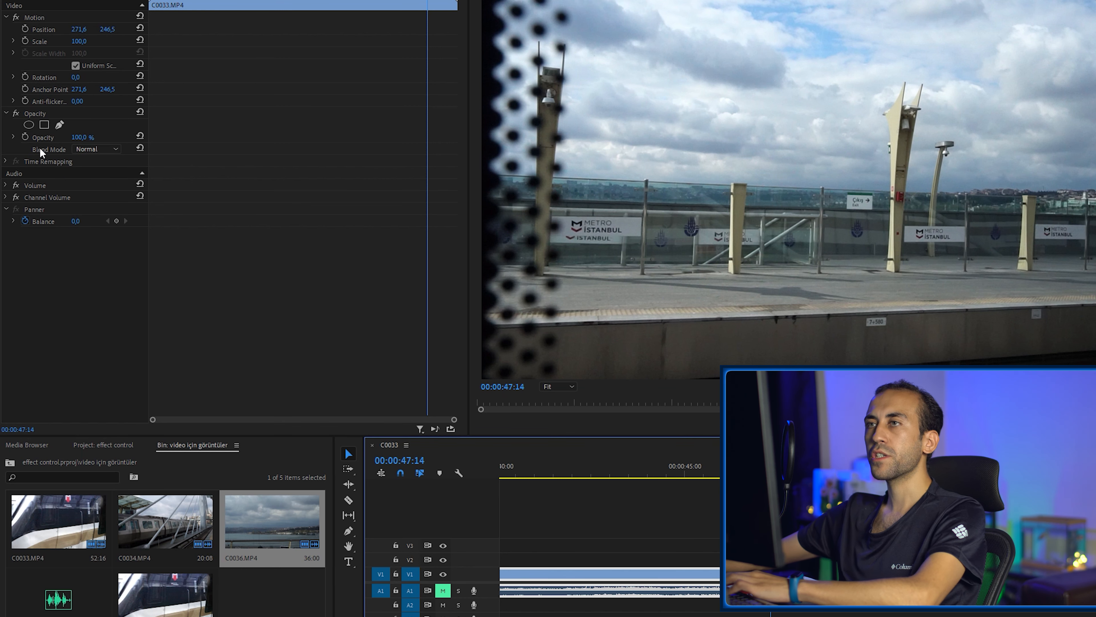
Set the C0033.MP4 clip's blend mode to Screen with 39% opacity and play the overlapping clips.
left_click(98, 150)
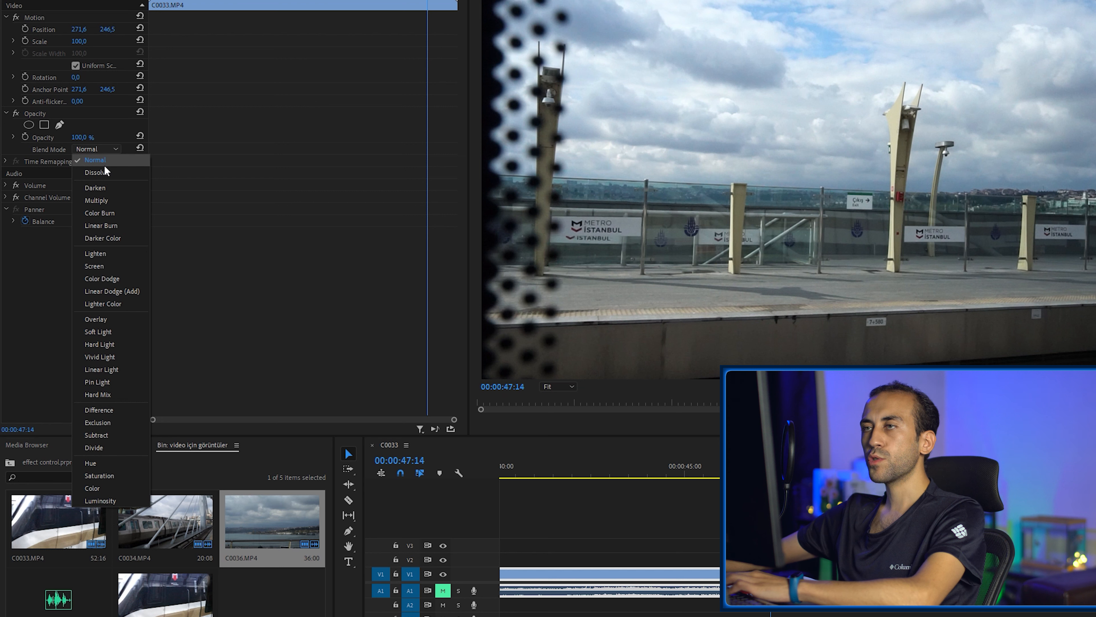
left_click(110, 266)
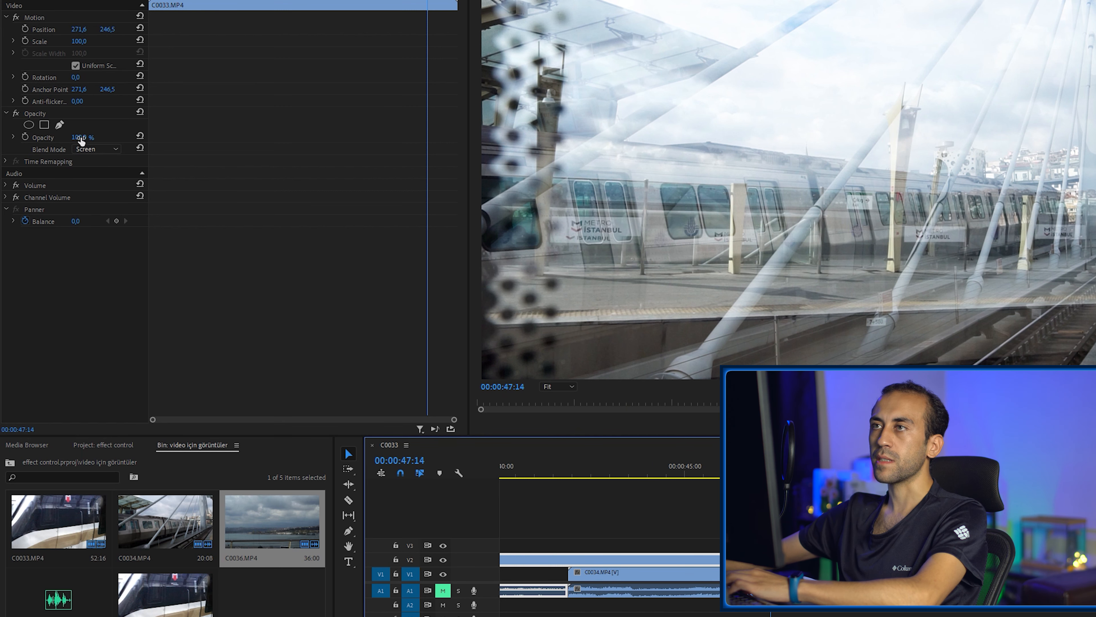
left_click_drag(80, 137, 54, 137)
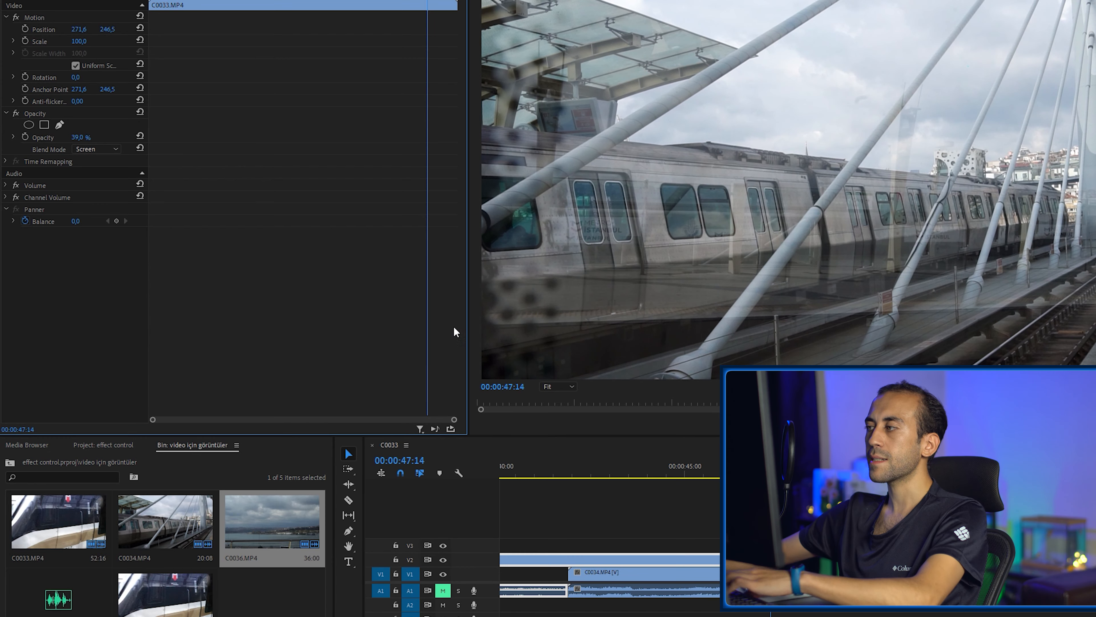
key("space")
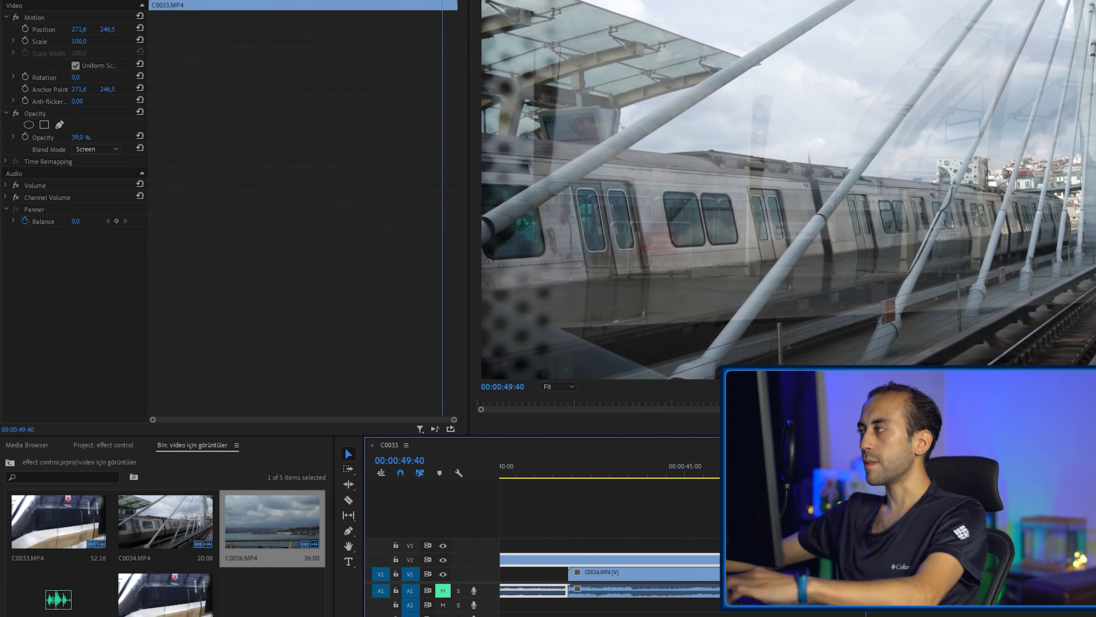
key("space")
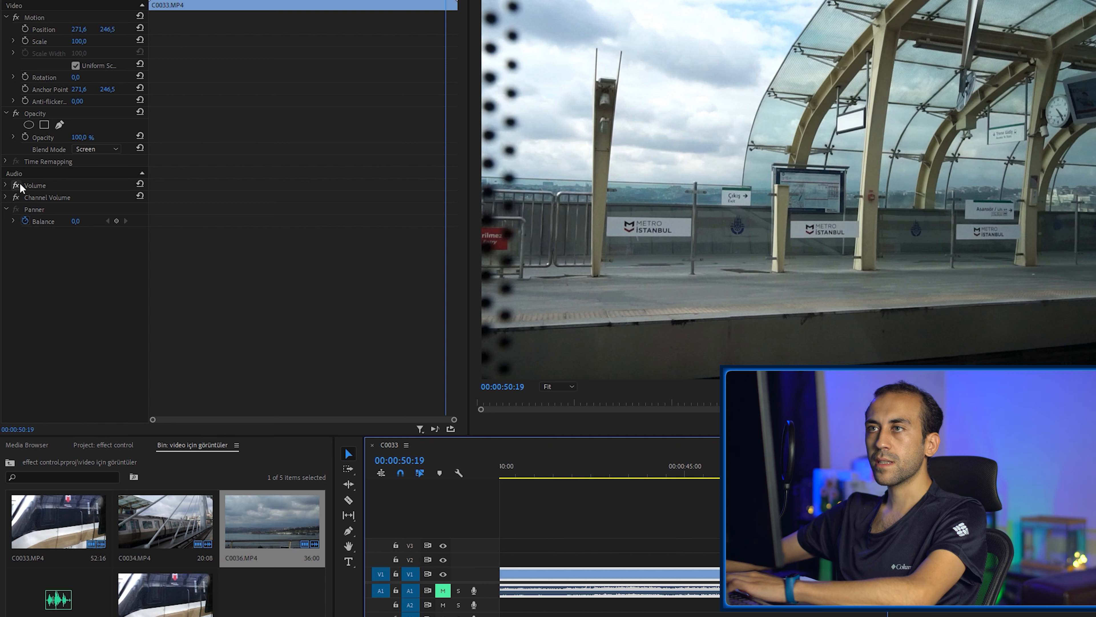
Try audio balance values of 10 and -10 on the C0033.MP4 clip, and delete the Balance keyframe.
left_click(6, 185)
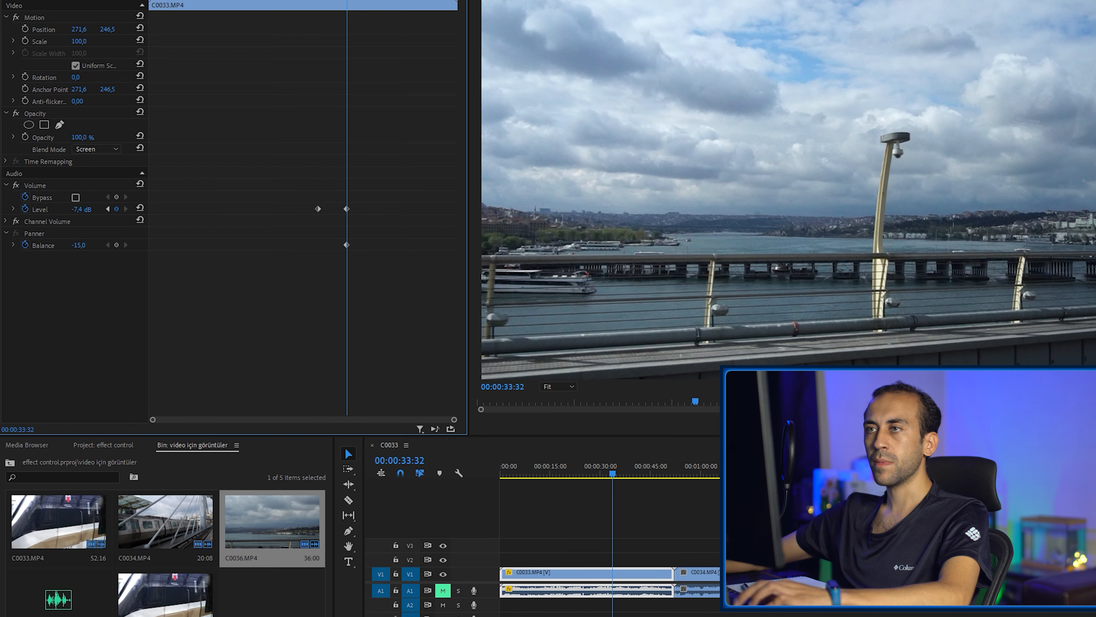
left_click_drag(78, 245, 101, 245)
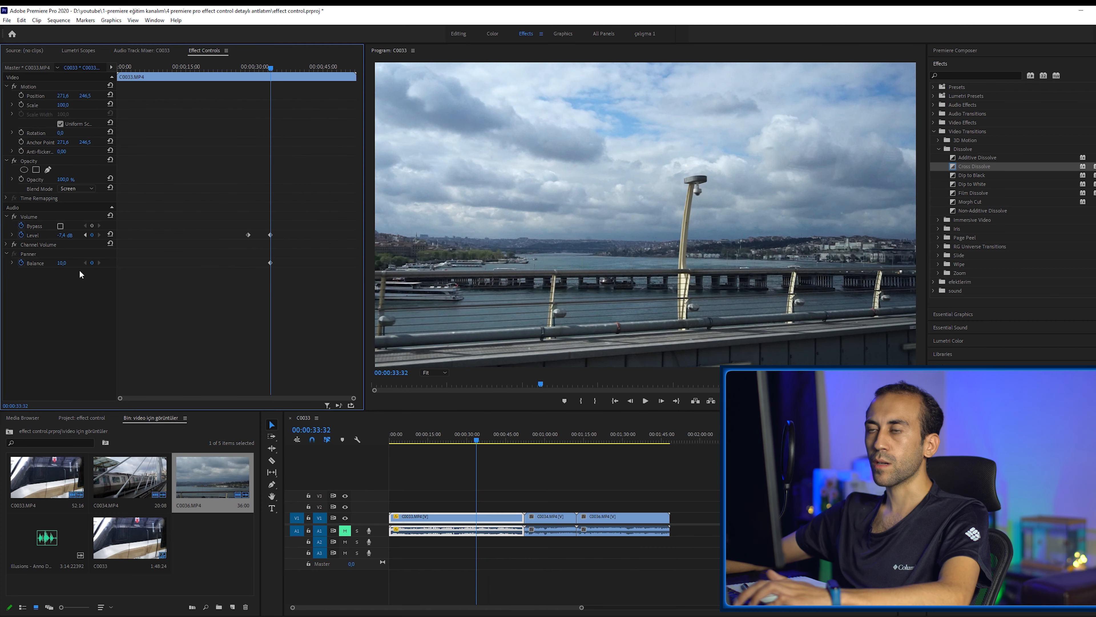
left_click(63, 263)
type("-10")
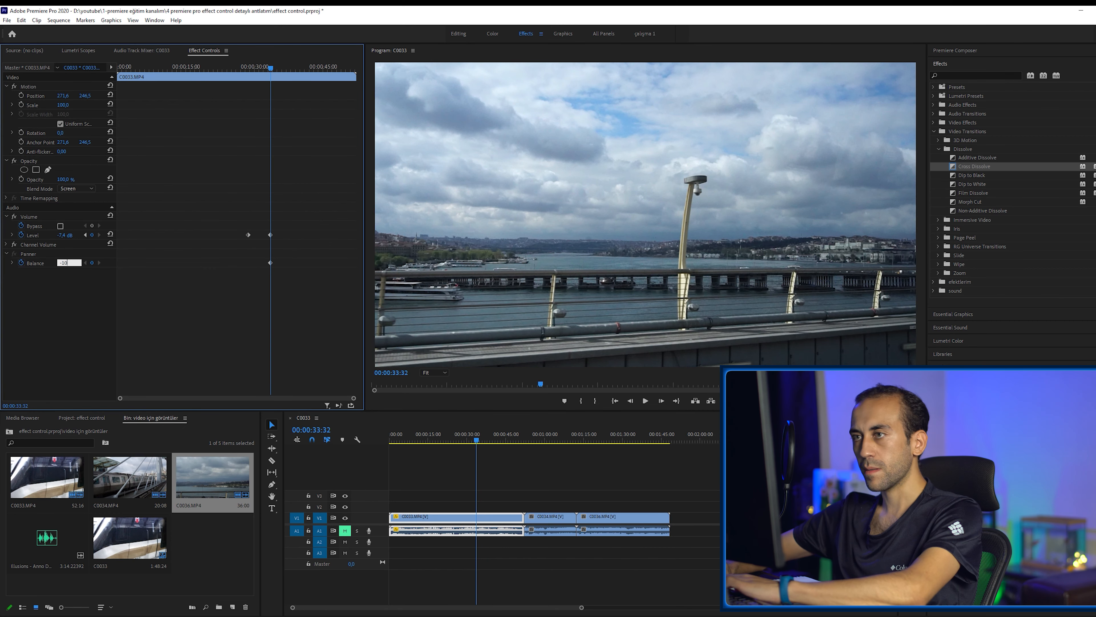
key("Return")
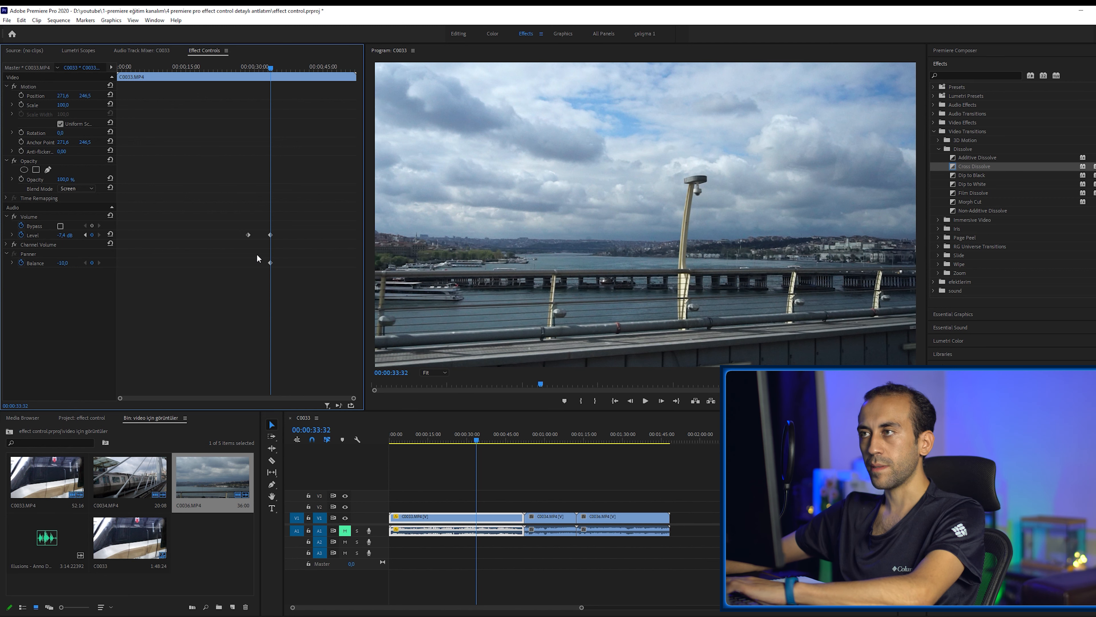
left_click_drag(257, 254, 311, 274)
key("Delete")
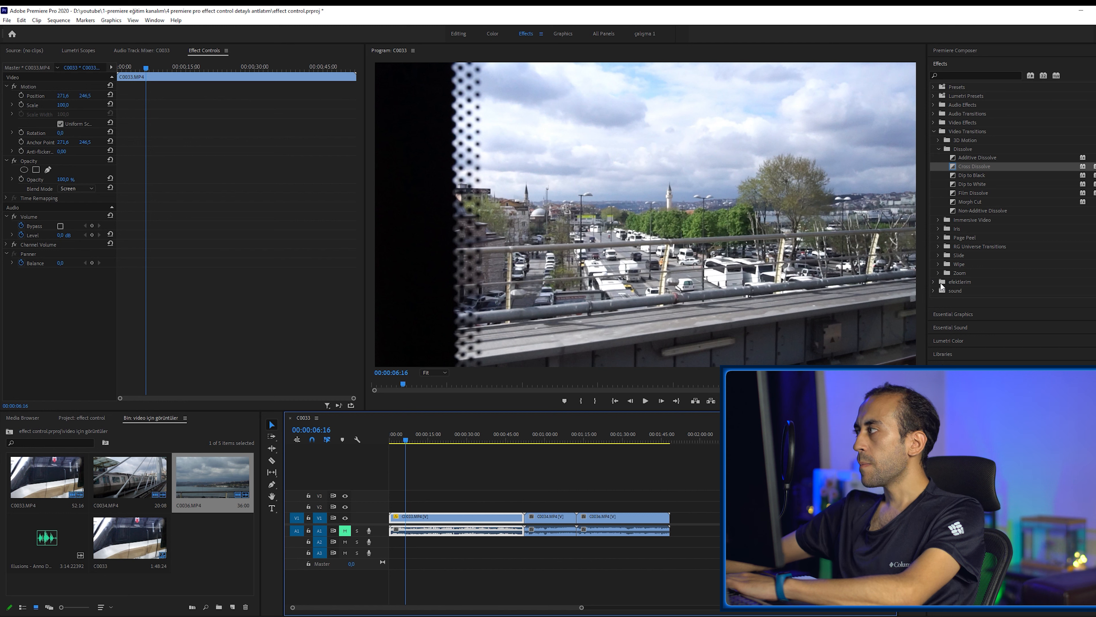
Apply the Crop effect from the custom effects bin to the C0033.MP4 clip.
left_click(933, 281)
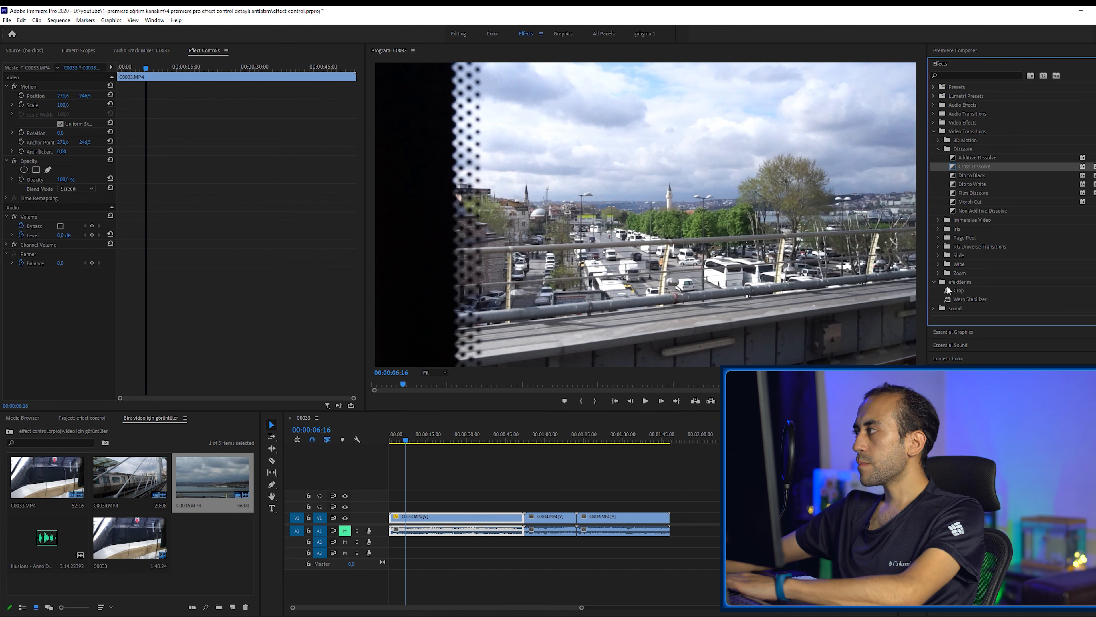
left_click_drag(959, 290, 446, 520)
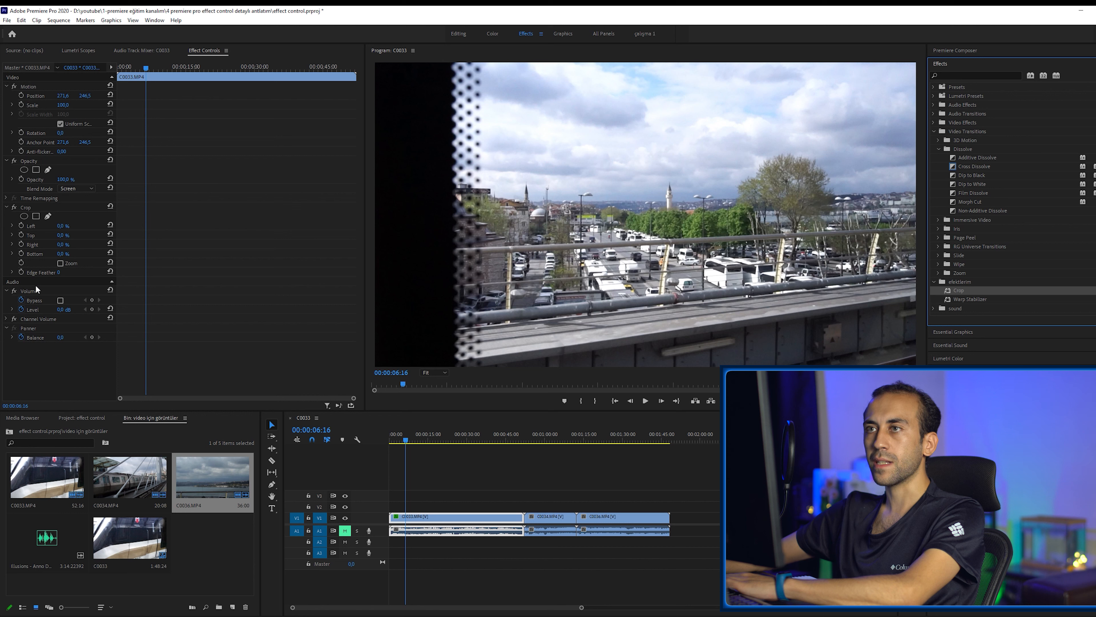
Collapse the clip's Motion, Opacity, Volume and Panner settings, and set the playhead to 00:00:08:06.
left_click(6, 86)
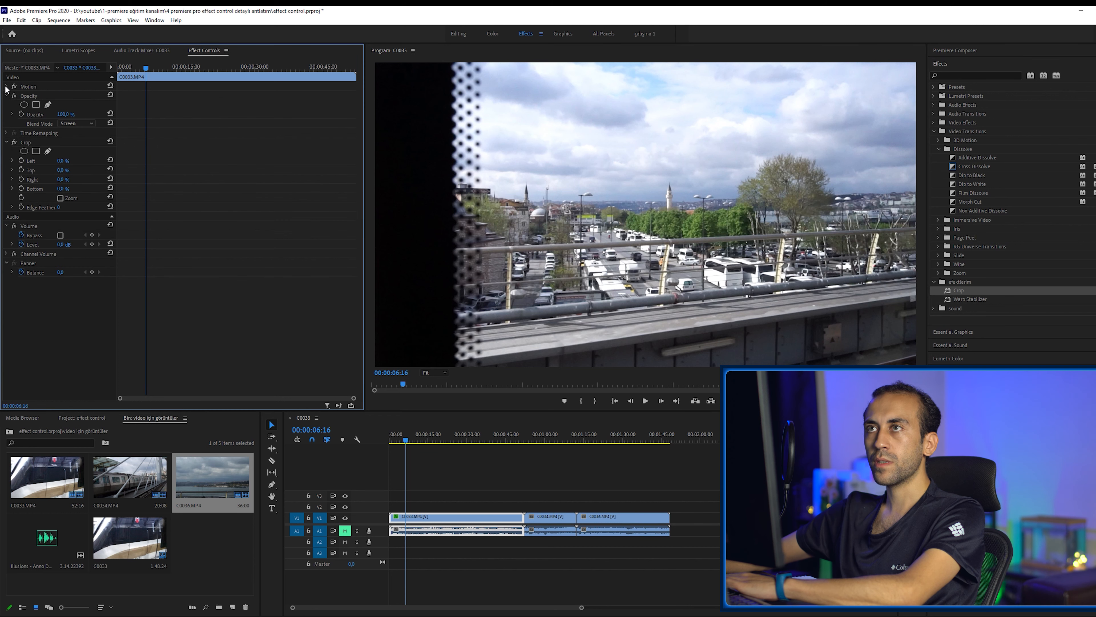
left_click(6, 96)
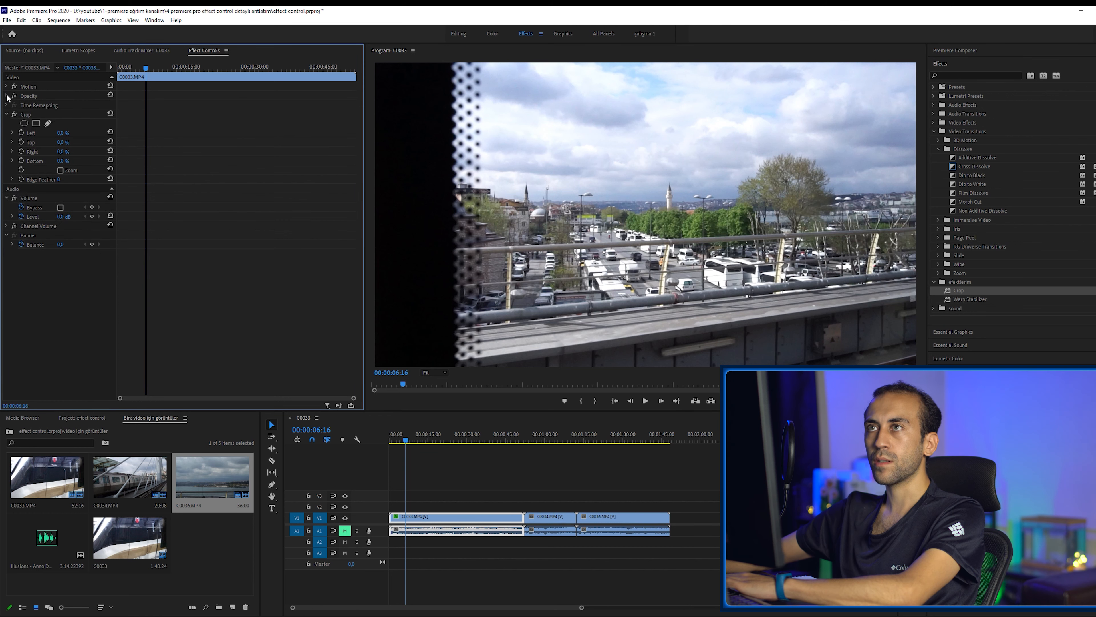
left_click(6, 114)
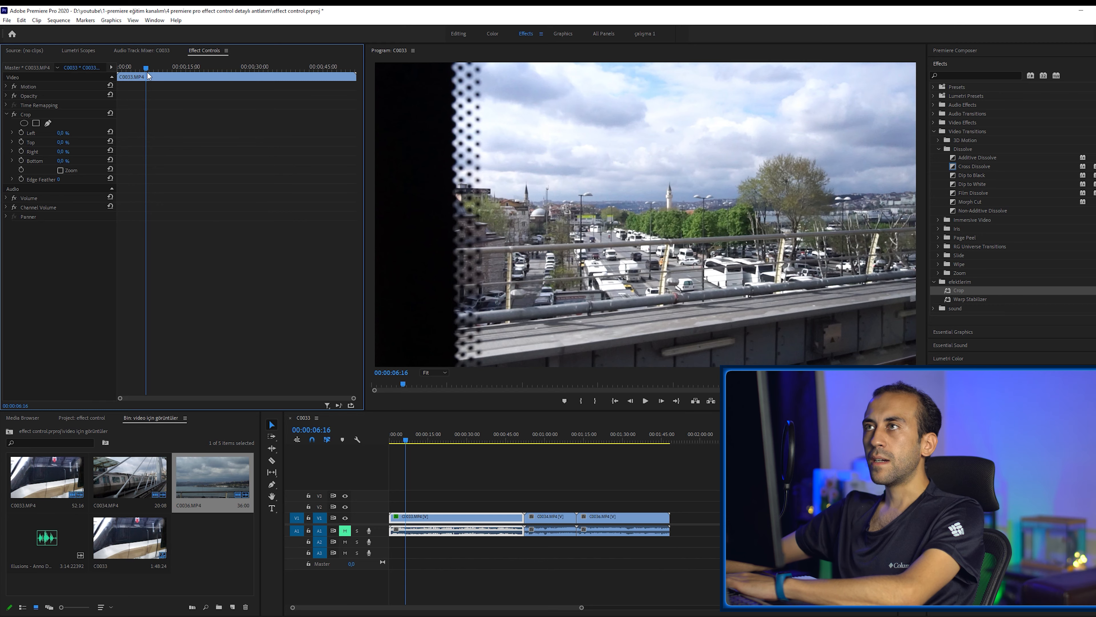
mouse_move(146, 68)
left_mouse_down()
mouse_move(168, 69)
mouse_move(113, 68)
mouse_move(153, 68)
left_mouse_up()
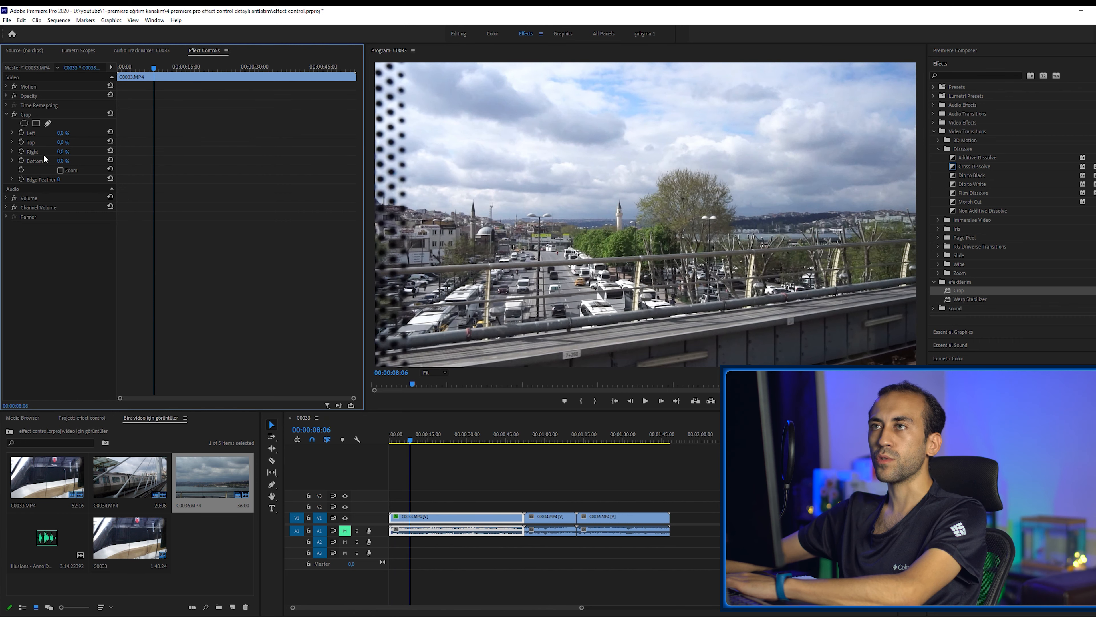